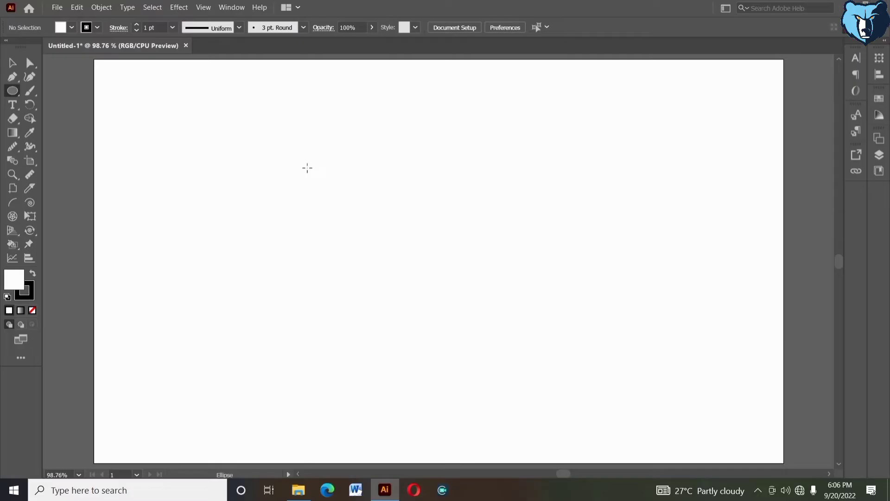
Create an ellipse 58.561 mm wide and 58.561 mm high
left_click(308, 168)
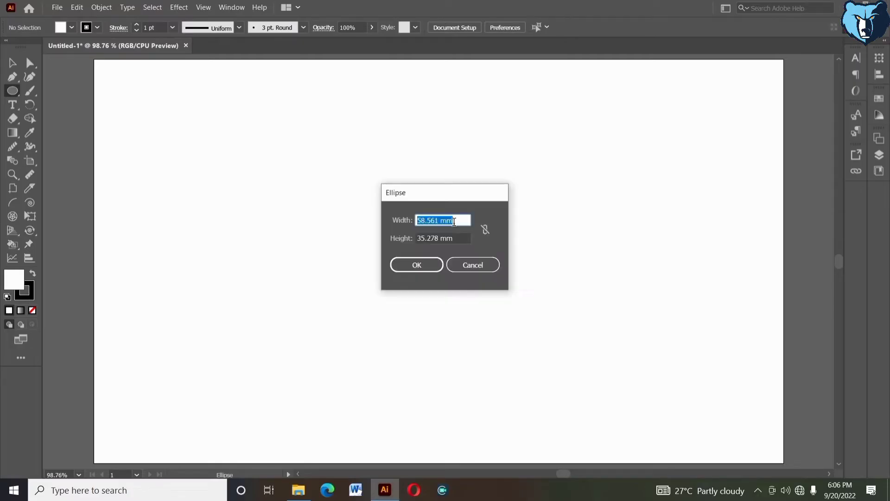
key("BackSpace")
left_click(450, 237)
key("BackSpace")
type("58.561")
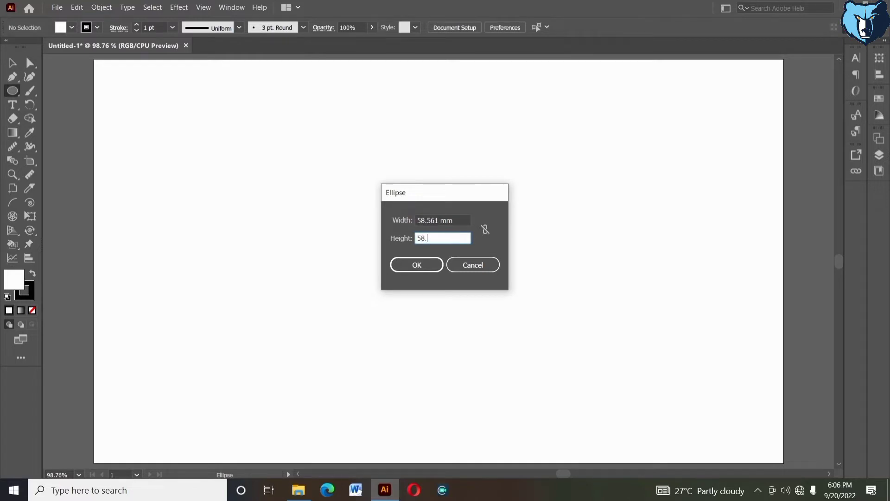
left_click(434, 263)
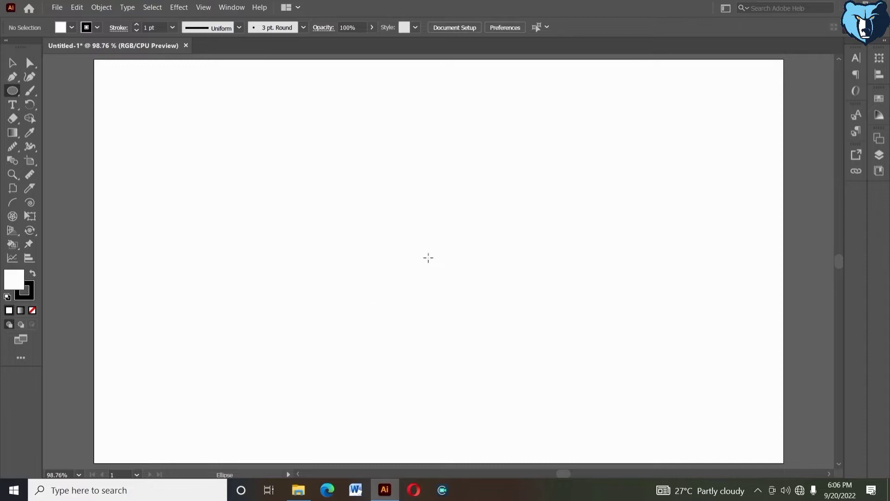
Set the circle's fill to None and centre it horizontally and vertically on the artboard
key("v")
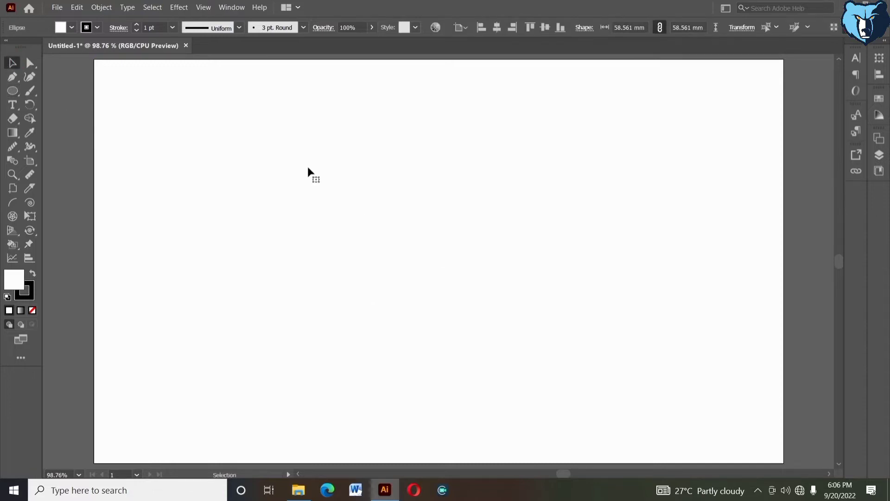
left_click(281, 158)
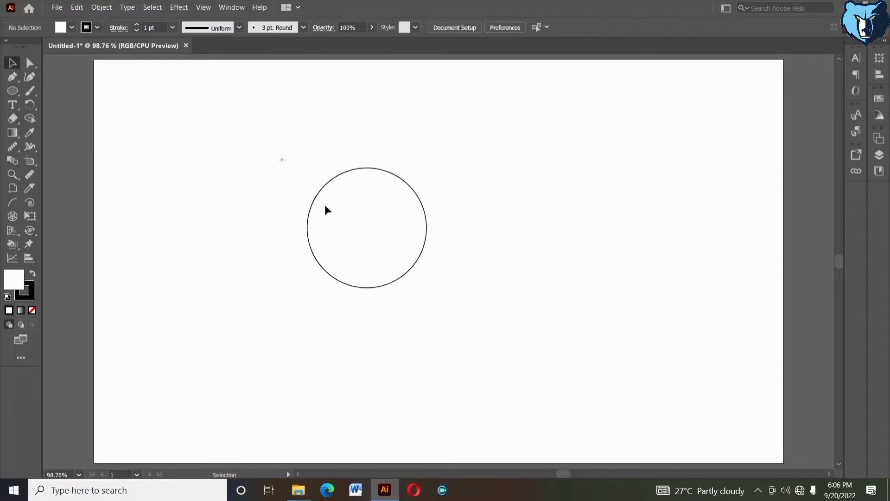
left_click_drag(281, 158, 461, 295)
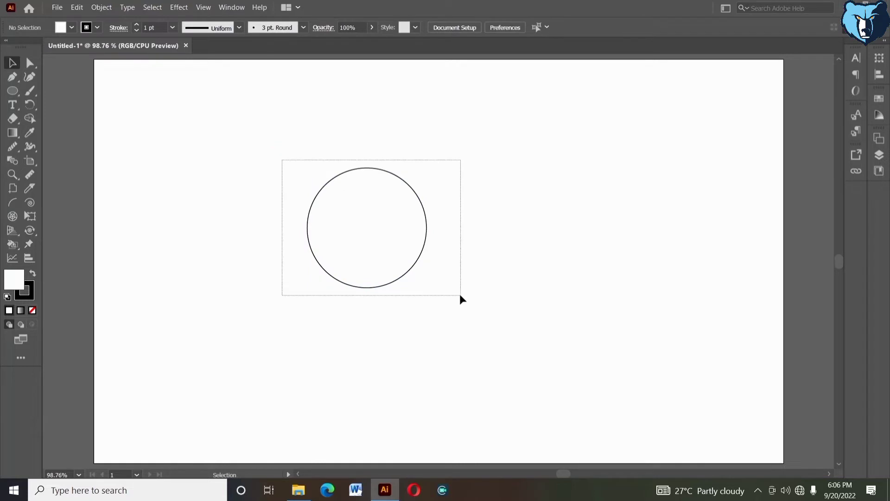
left_click(60, 27)
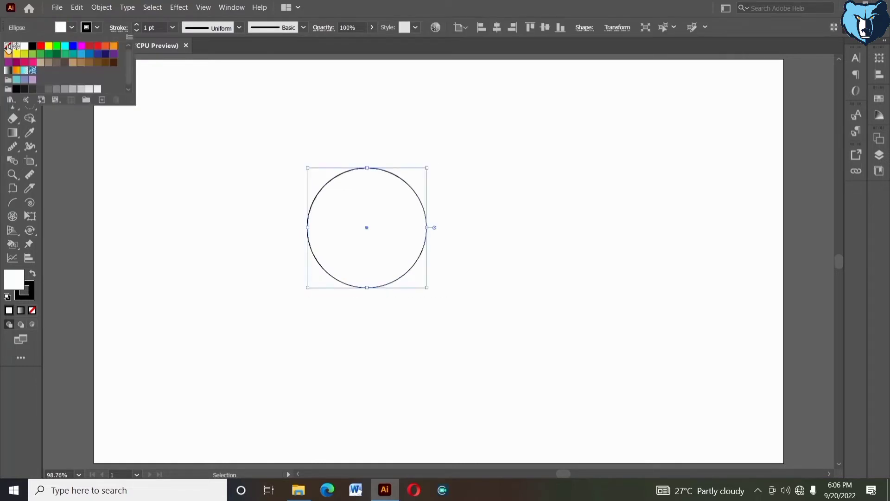
left_click(8, 46)
left_click(497, 28)
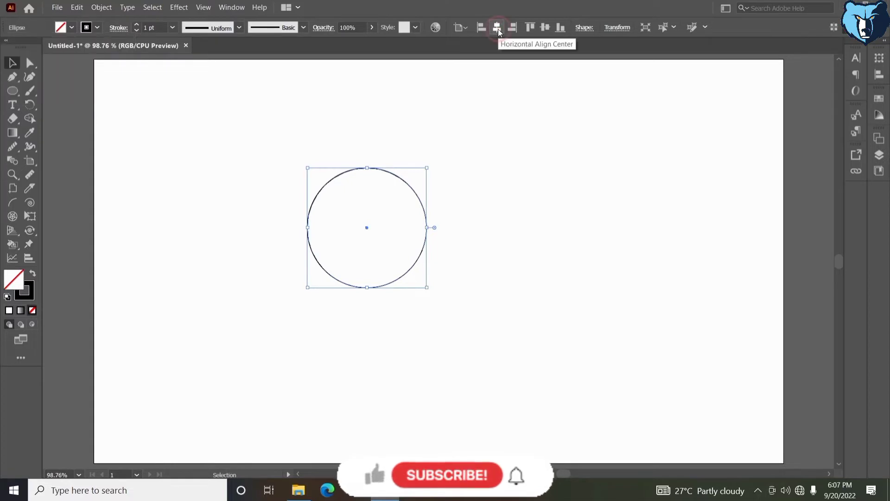
left_click(540, 29)
left_click(502, 143)
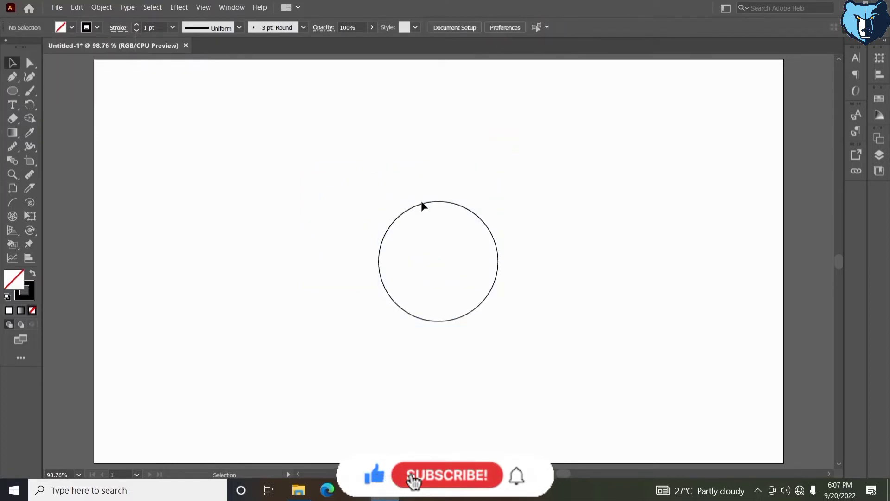
Copy the circle and paste a copy in place on top of it
key("ctrl+a")
left_click(81, 10)
left_click(92, 56)
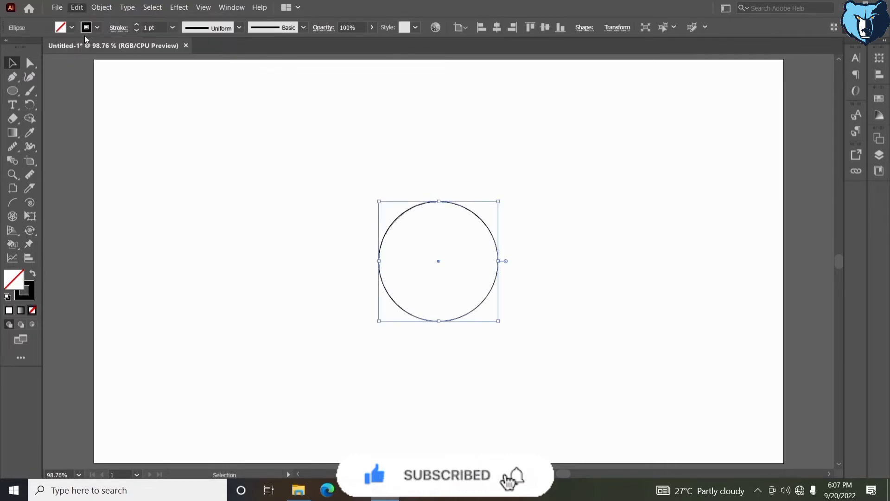
left_click(76, 8)
left_click(103, 104)
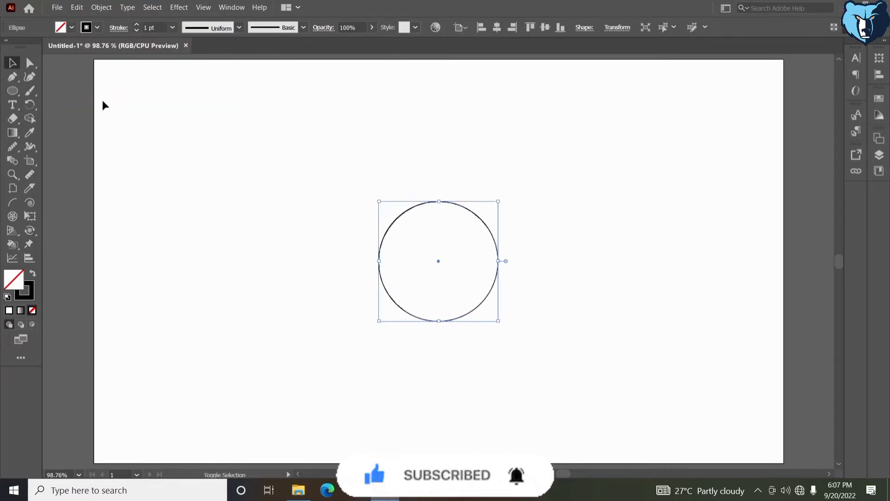
Nudge the copied circle up and to the right so the two circles overlap
key("shift+Up")
key("shift+Up")
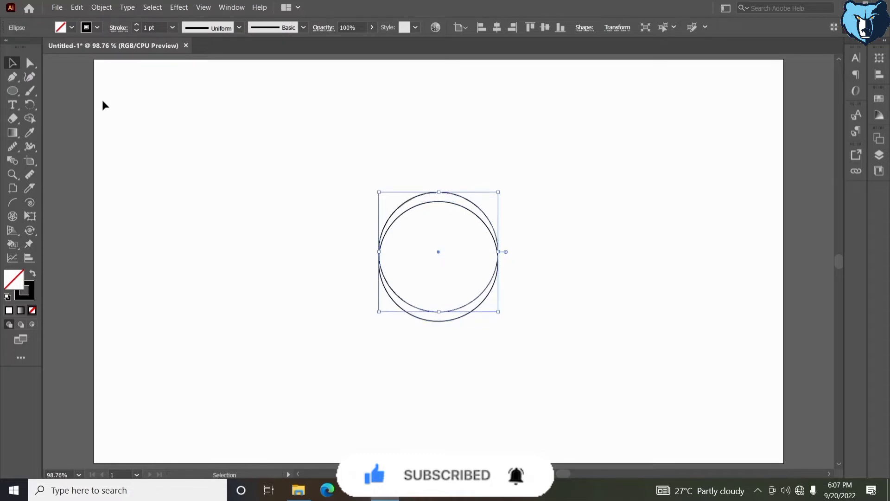
key("Up")
key("Up")
key("Up")
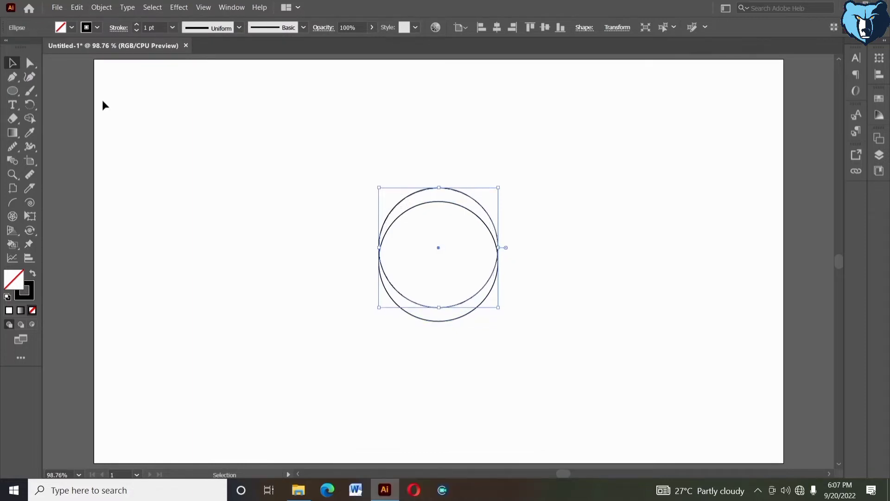
key("Up")
key("Up")
key("Up")
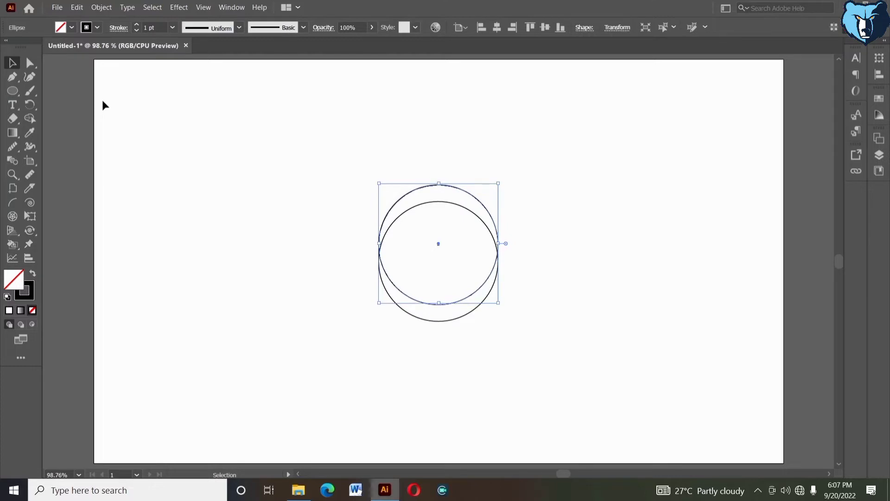
key("Up")
key("Up")
key("Up")
key("Right")
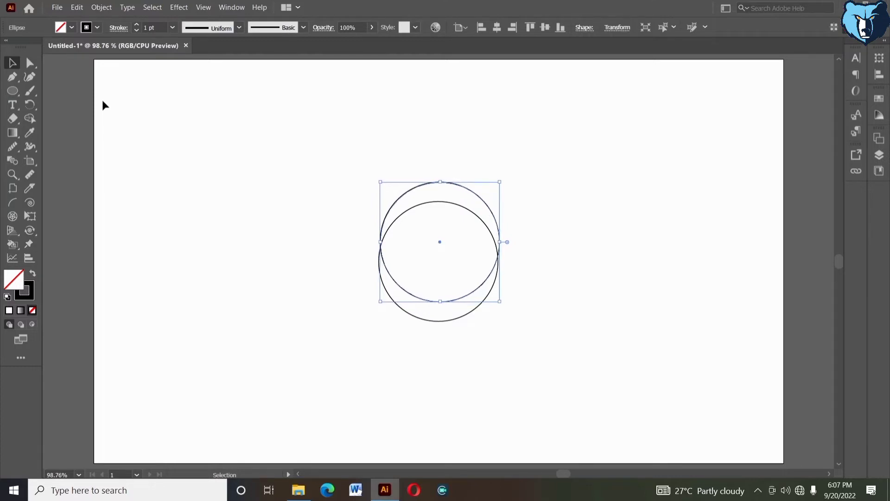
key("Right")
key("Right")
key("Right")
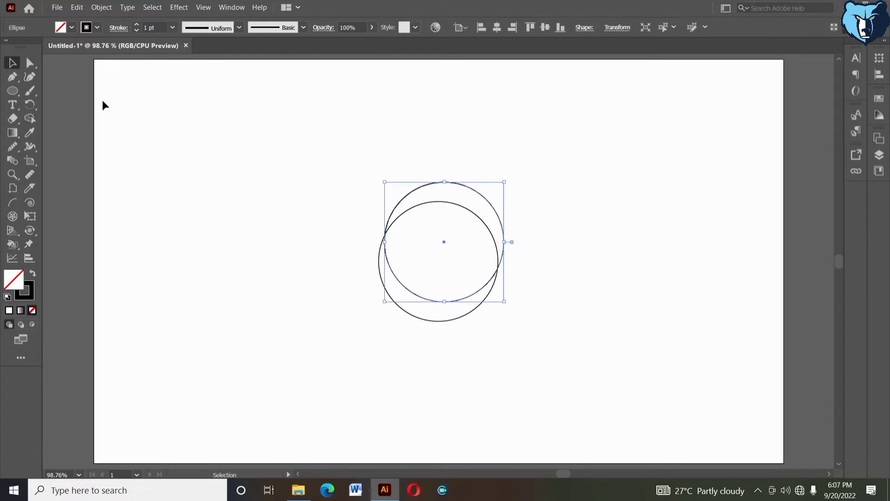
key("Right")
key("Right")
key("Right")
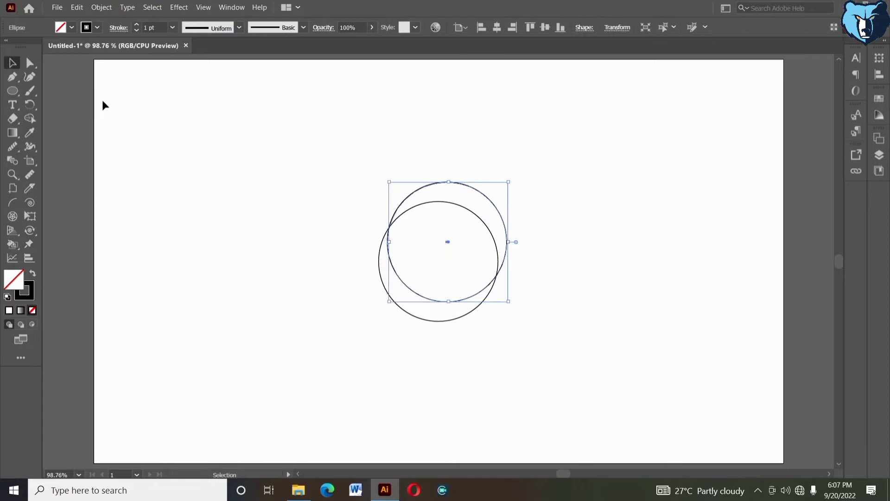
key("Right")
key("Right")
key("Right")
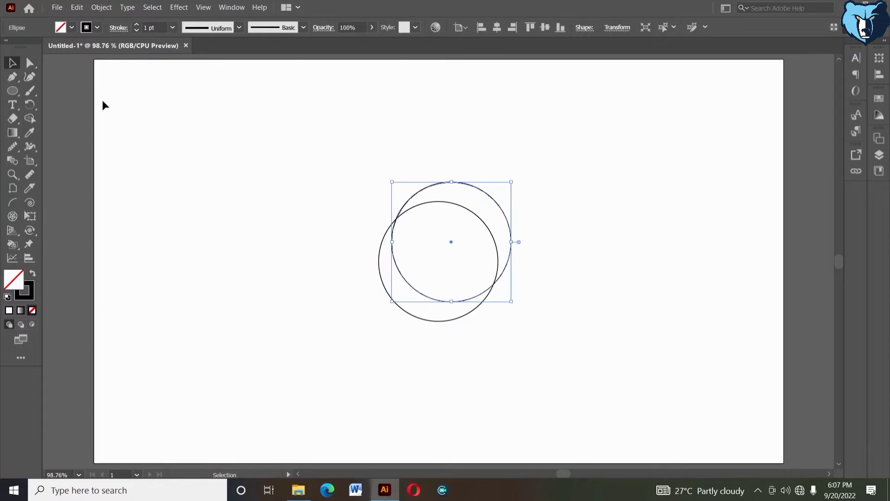
key("Right")
key("Right")
key("Right")
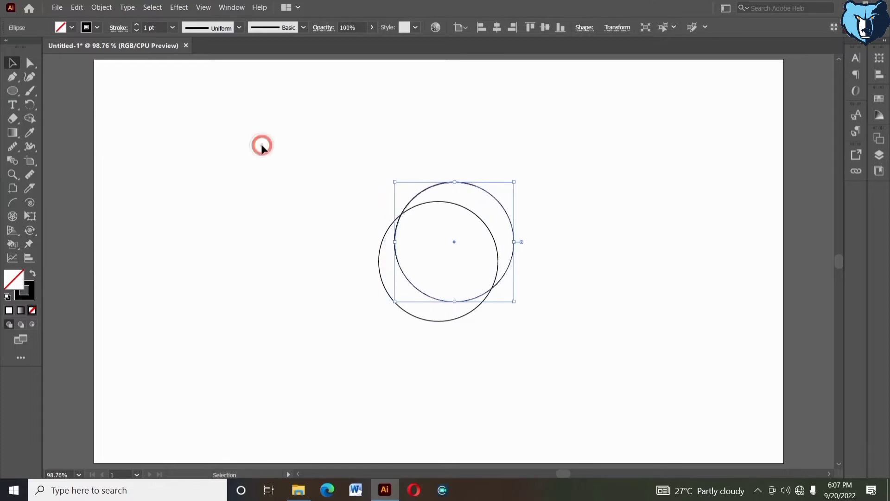
left_click(261, 147)
Create a smaller 35.278 mm circle
key("l")
left_click(223, 122)
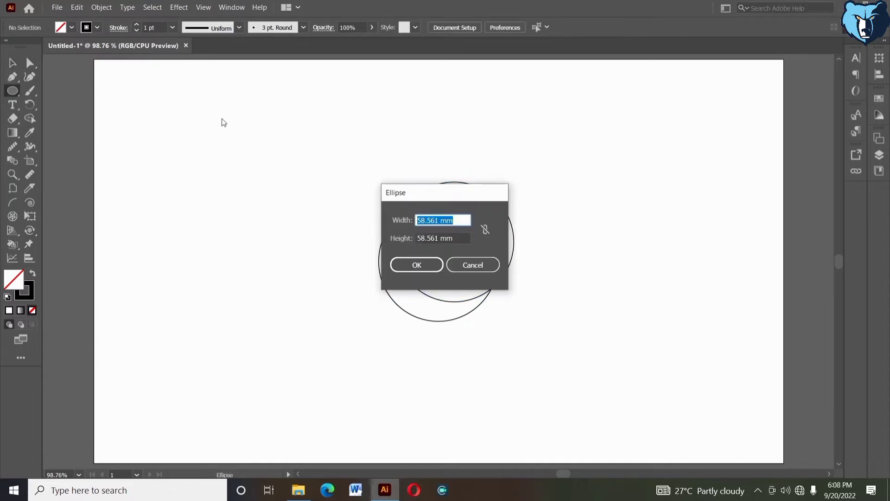
key("BackSpace")
left_click(453, 237)
key("BackSpace")
key("BackSpace")
key("BackSpace")
key("BackSpace")
key("BackSpace")
key("BackSpace")
type("35.278")
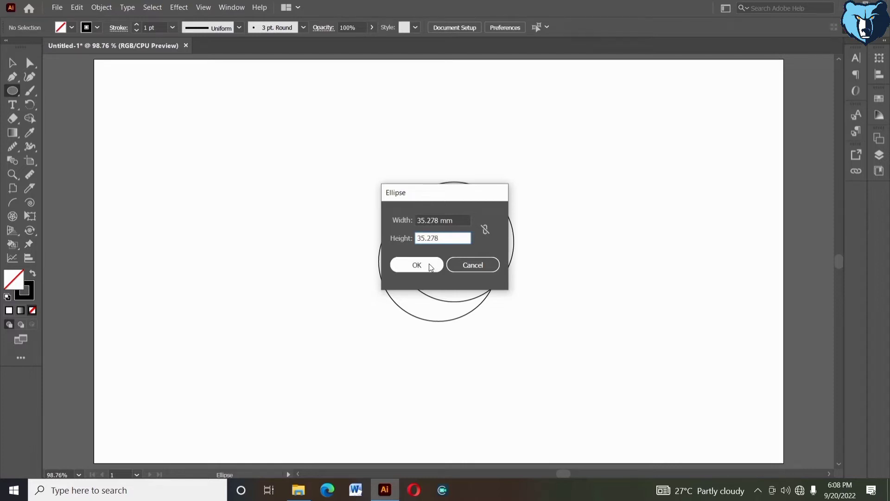
left_click(429, 264)
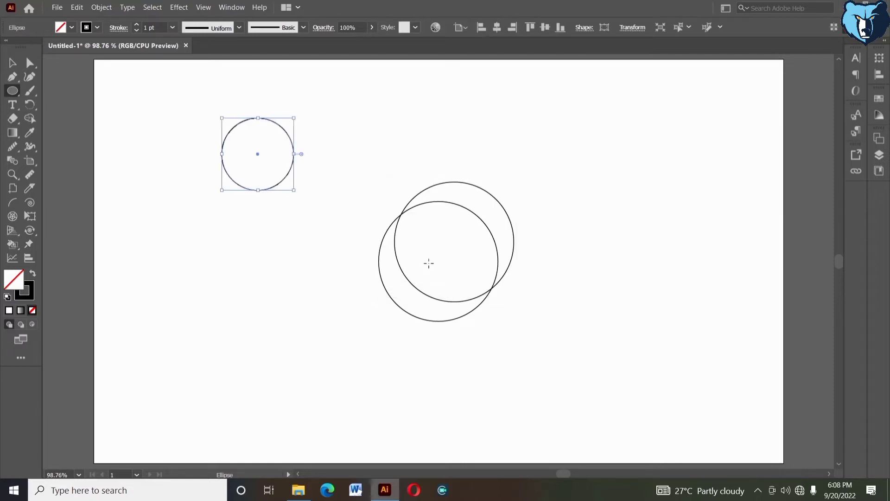
Centre the small circle horizontally and vertically on the lower circle
left_click(13, 63)
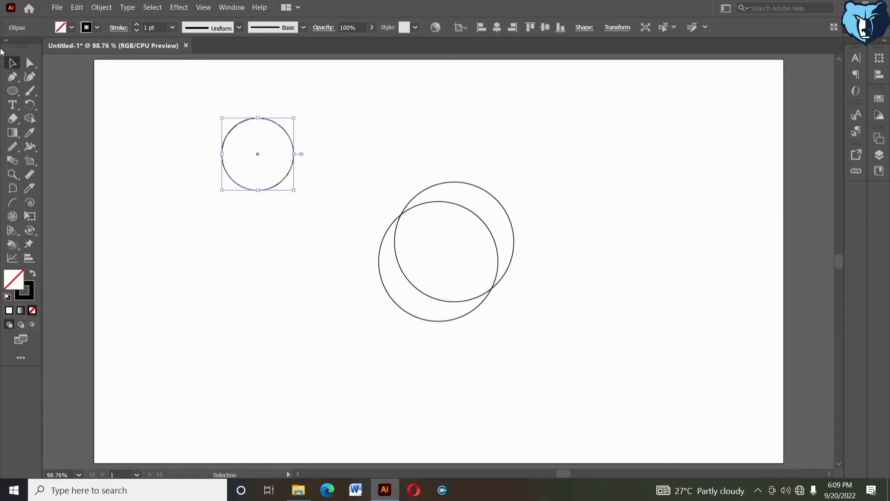
left_click(378, 255)
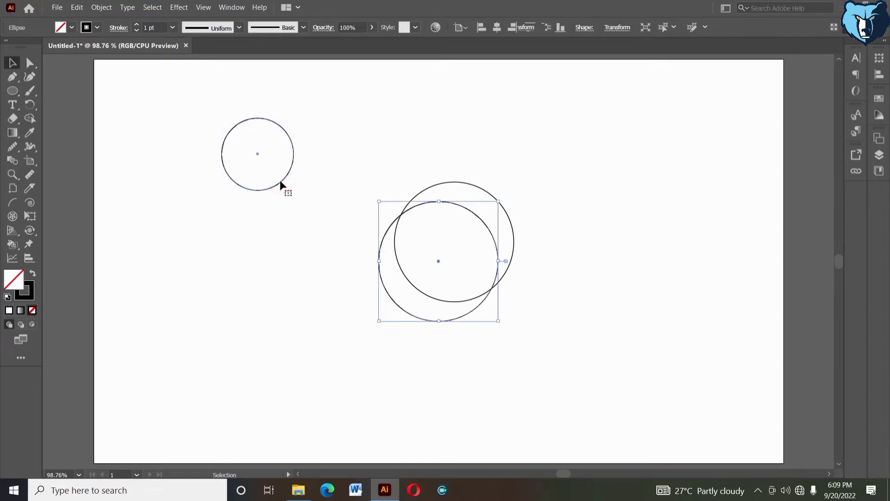
left_click(280, 182, "shift")
left_click(389, 229)
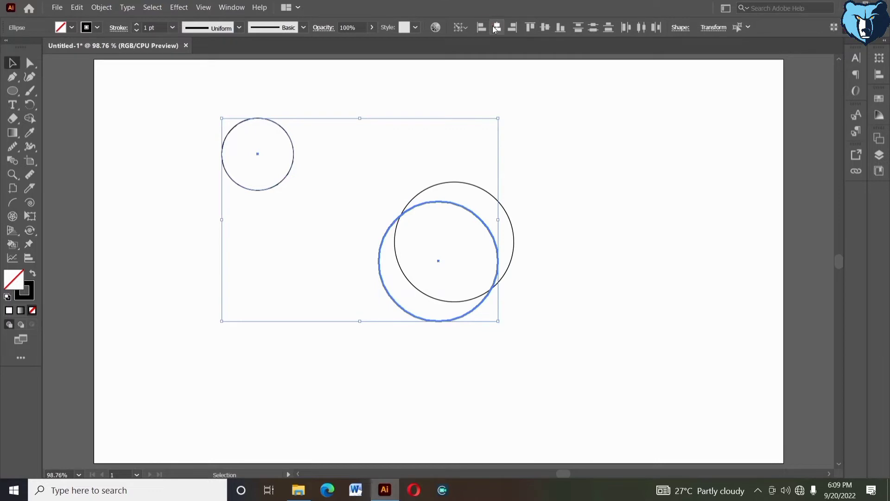
left_click(495, 29)
left_click(545, 29)
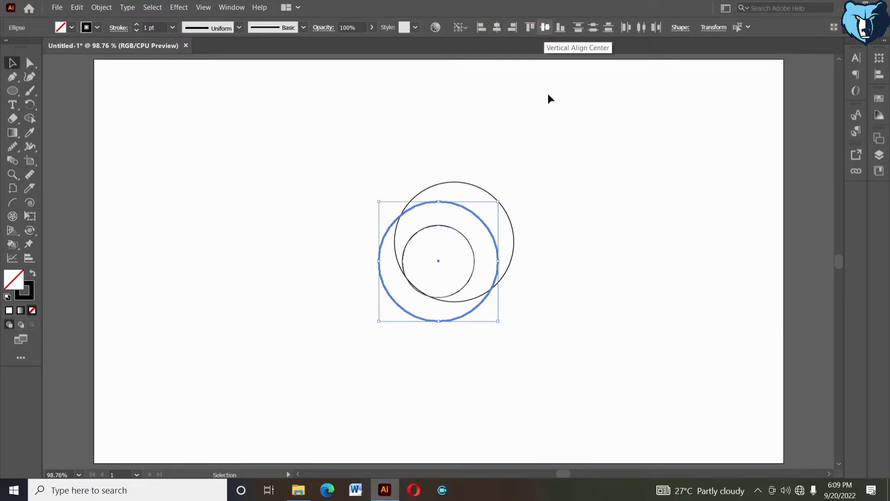
left_click(555, 141)
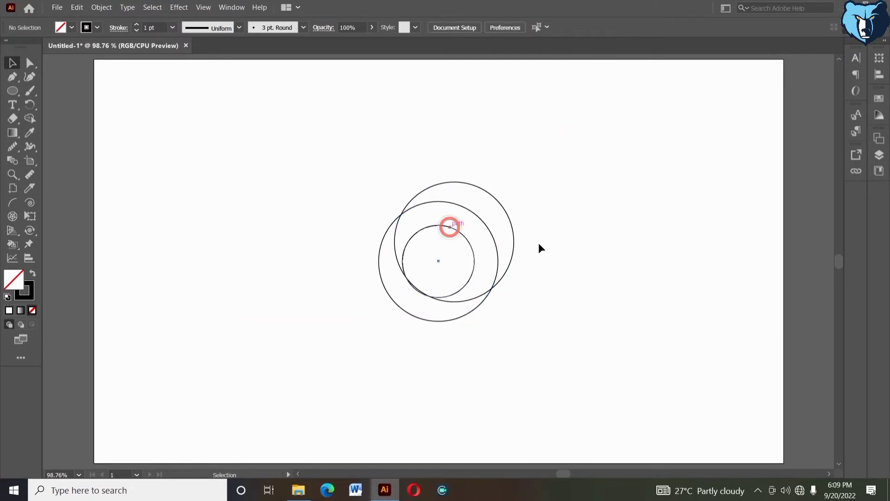
Shift the small circle up and right inside the upper circle
left_click(450, 226)
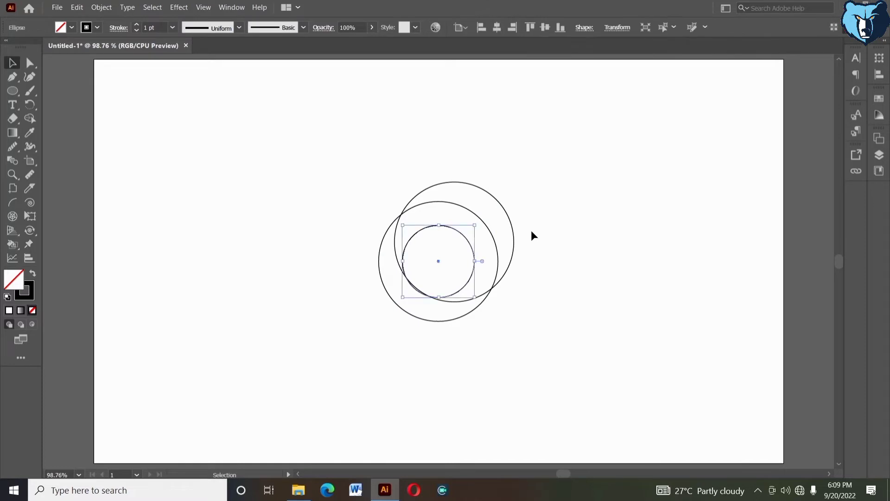
left_click_drag(449, 226, 449, 219)
key("Up")
key("Up")
key("Up")
key("Up")
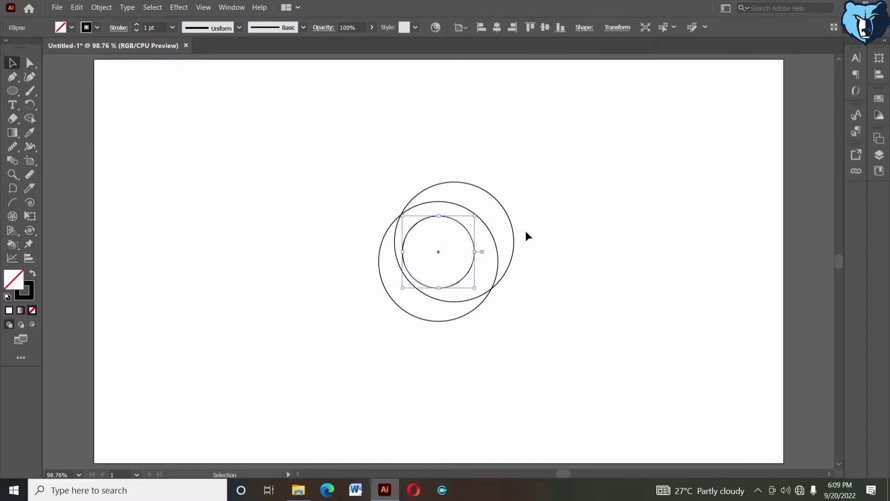
key("Up")
key("Up")
key("Up")
key("Up")
key("Up")
key("Up")
key("Up")
key("Up")
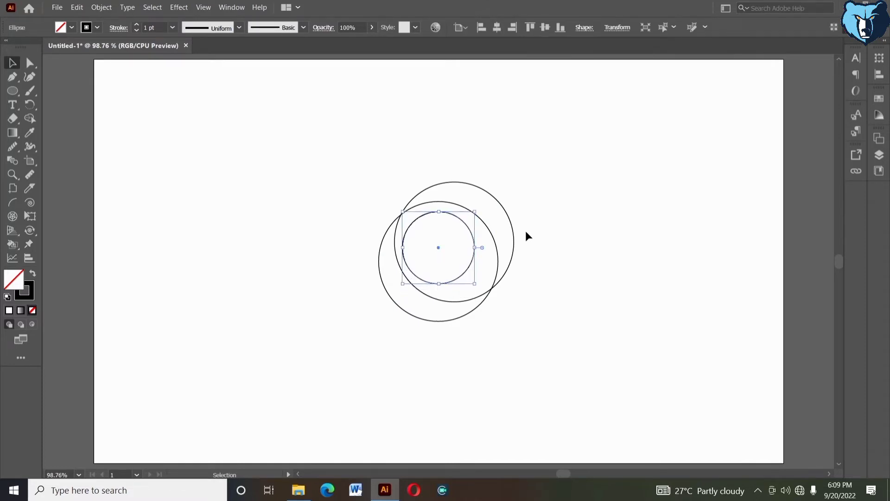
key("Up")
key("Up")
key("Up")
key("Up")
key("Up")
key("Up")
key("Up")
key("Up")
key("Up")
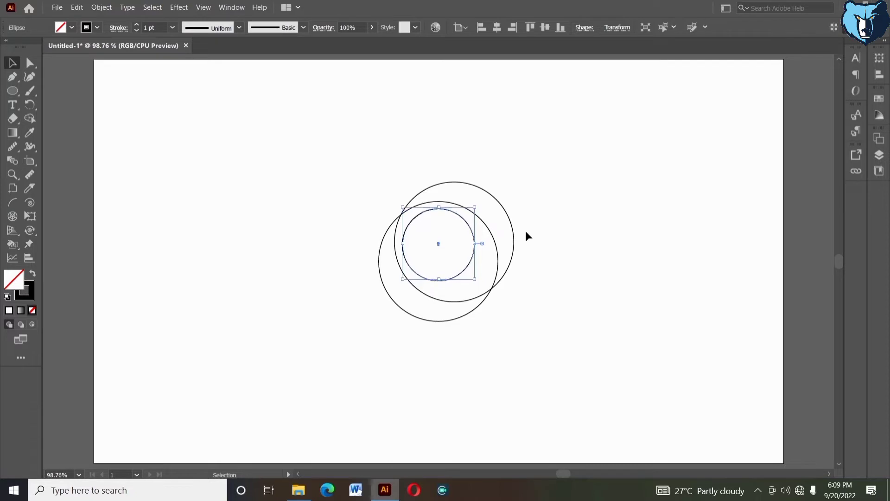
key("Up")
key("Up")
key("Up")
key("Up")
key("Right")
key("Right")
key("Right")
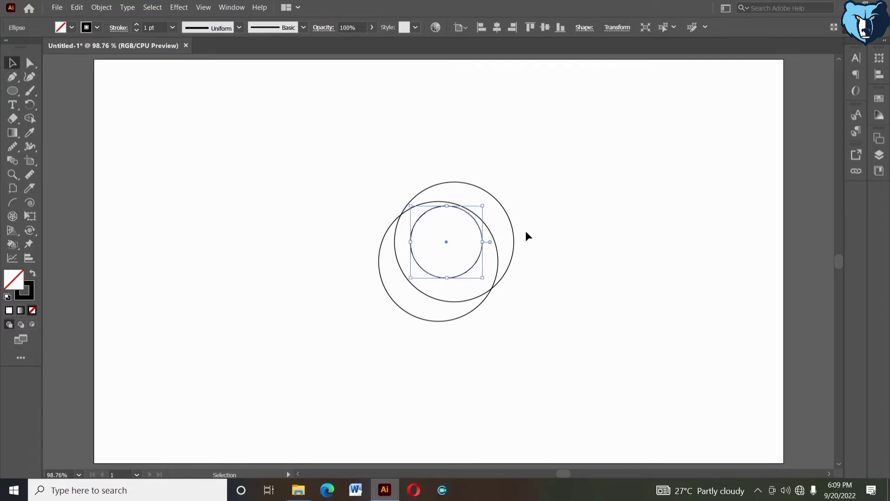
key("Right")
key("Right")
key("Right")
key("Right")
key("Right")
key("Right")
key("Right")
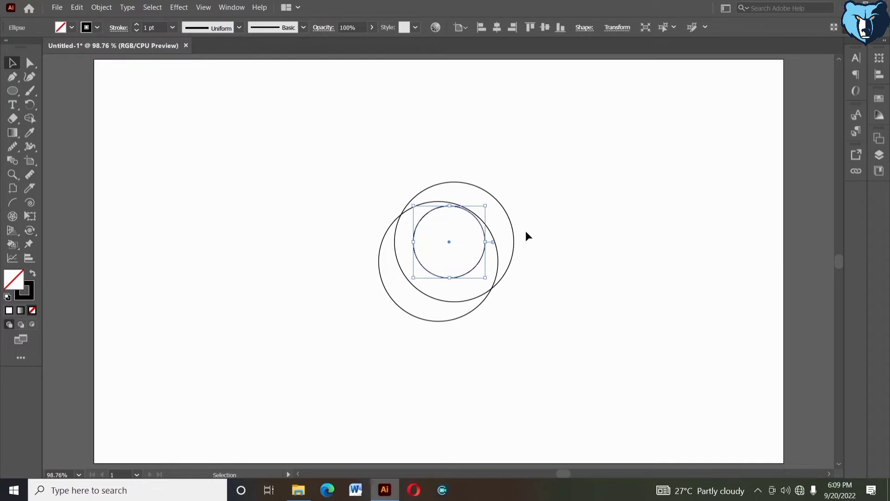
key("Right")
key("Right")
key("Right")
key("Right")
key("Right")
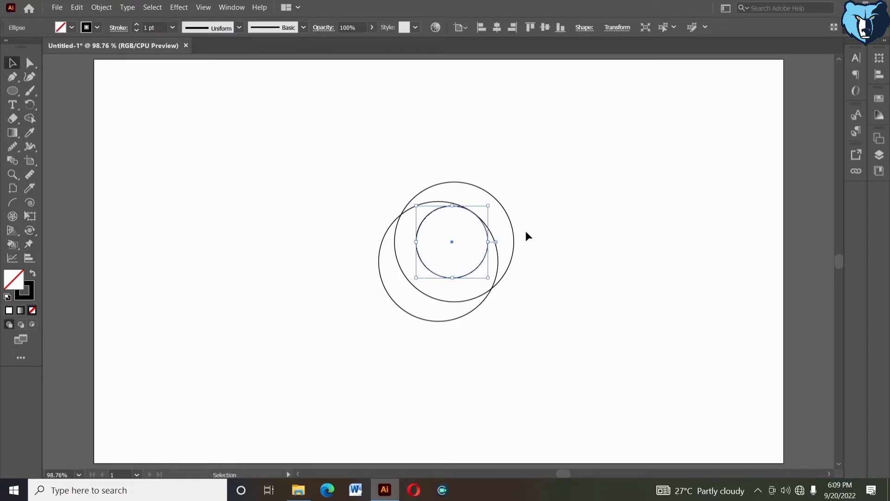
Draw a long horizontal line across all three circles with the Line Segment tool
left_click(18, 90)
left_click(46, 145)
mouse_move(184, 221)
left_mouse_down()
mouse_move(354, 234)
mouse_move(712, 220)
left_mouse_up()
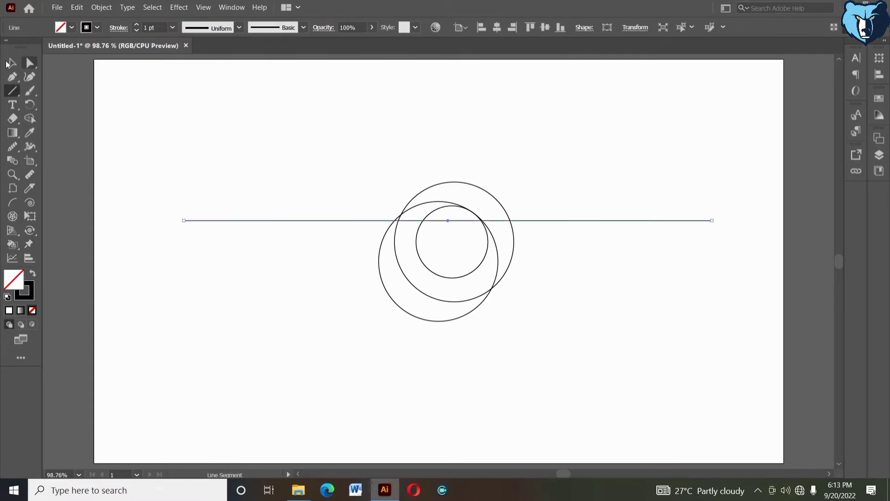
key("v")
left_click(322, 137)
key("ctrl+z")
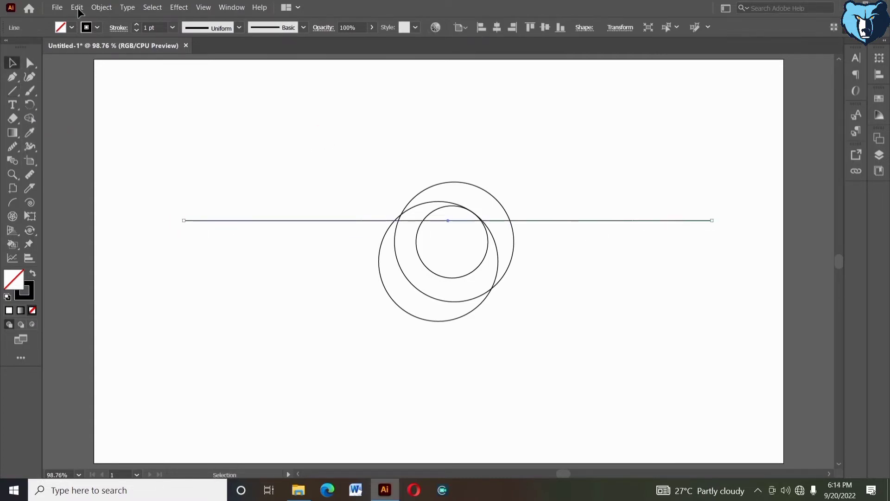
left_click(76, 8)
Paste a copy of the horizontal line just below it and group the two lines
left_click(78, 8)
left_click(78, 8)
left_click(104, 97)
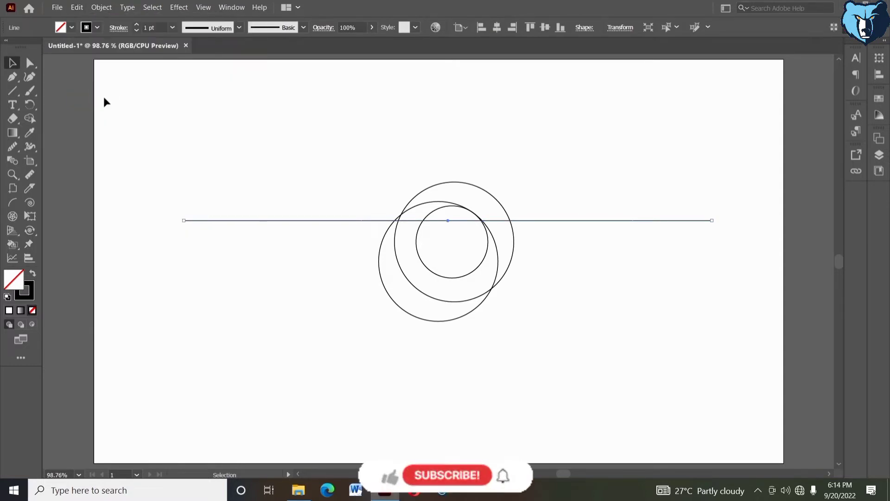
key("shift+Down")
key("shift+Down")
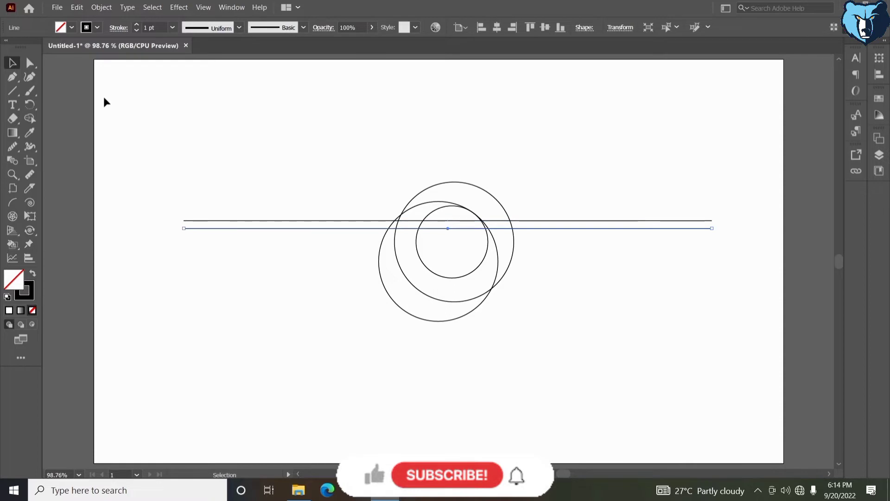
key("Down")
key("Down")
key("Down")
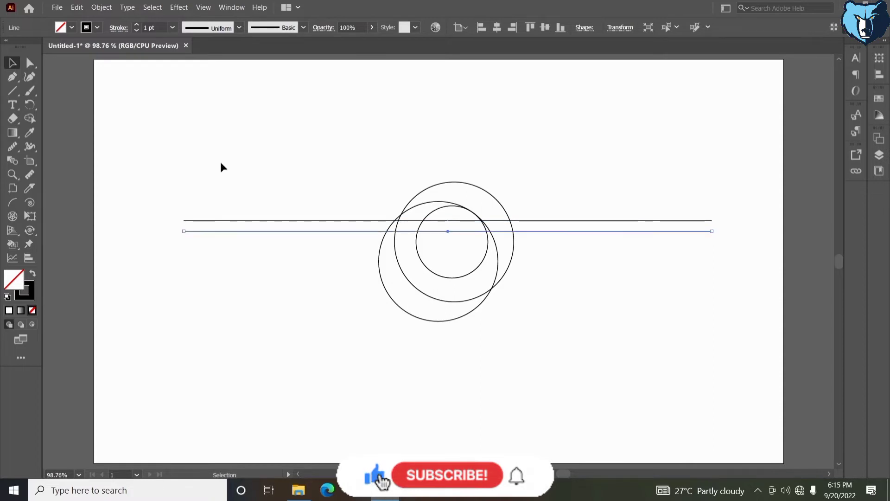
left_click_drag(221, 162, 250, 271)
right_click(250, 267)
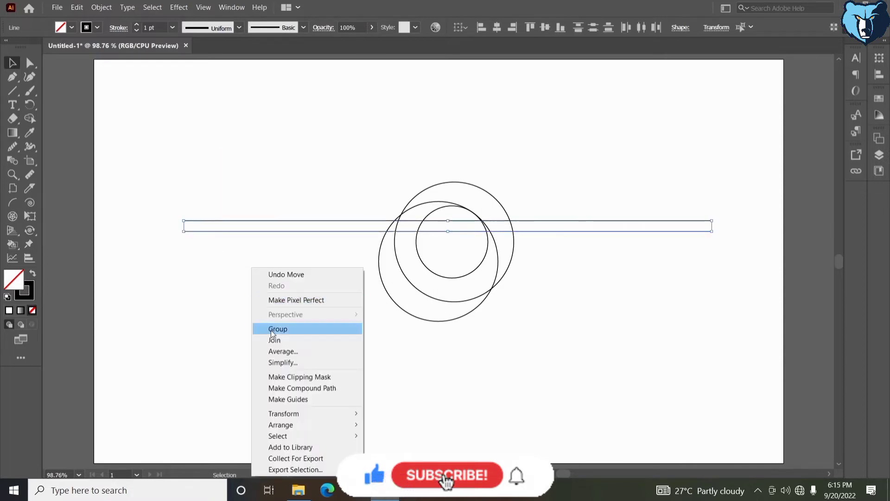
left_click(271, 328)
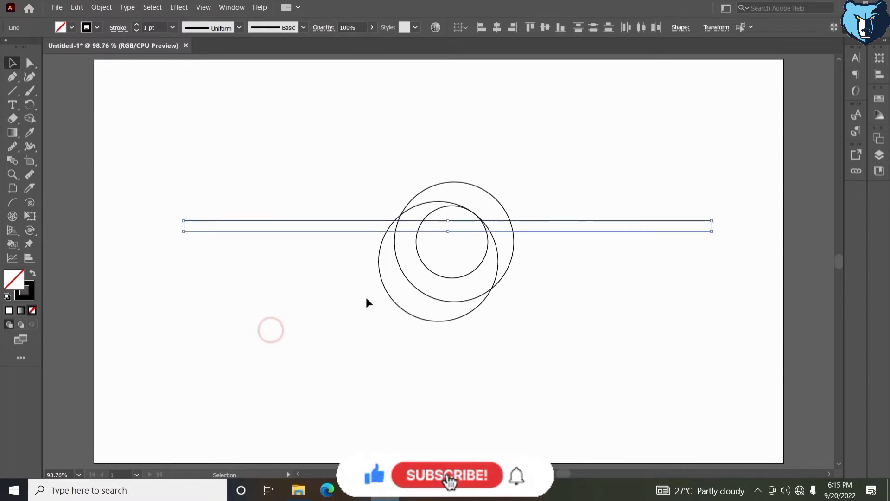
left_click(377, 347)
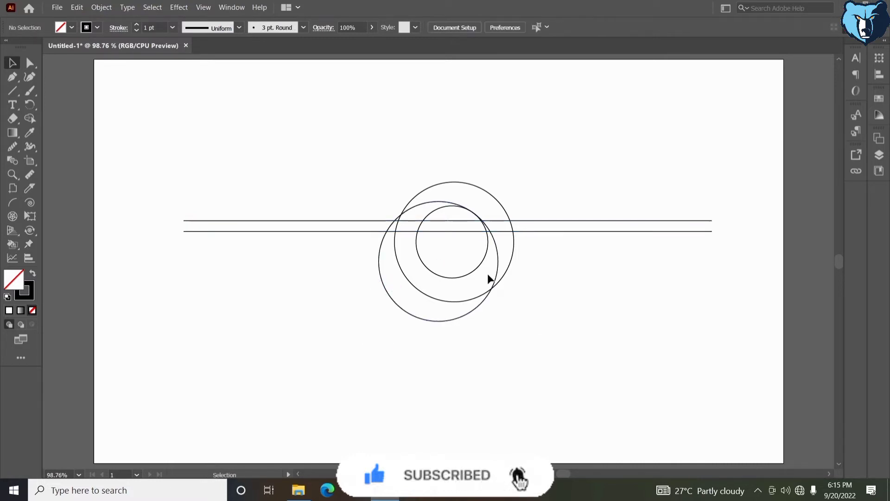
Group the three circles, centre the line pair on them, then nudge the lines up slightly
left_click(499, 287)
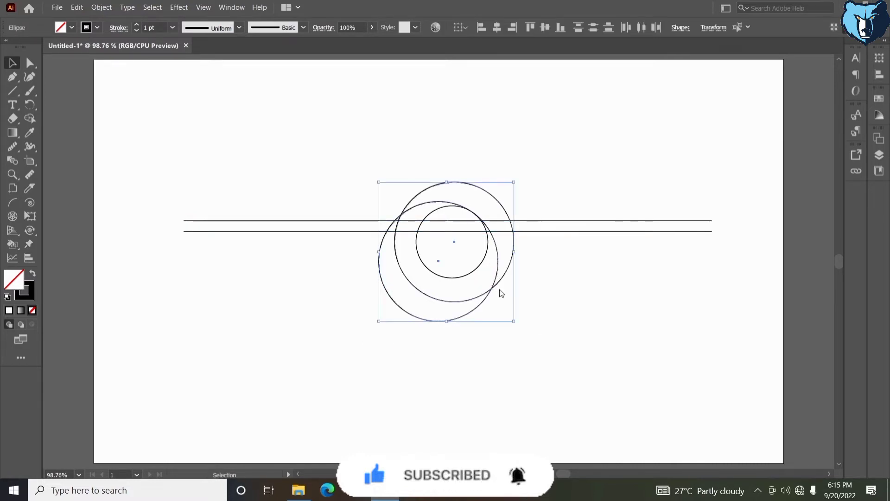
right_click(500, 288)
left_click(528, 142)
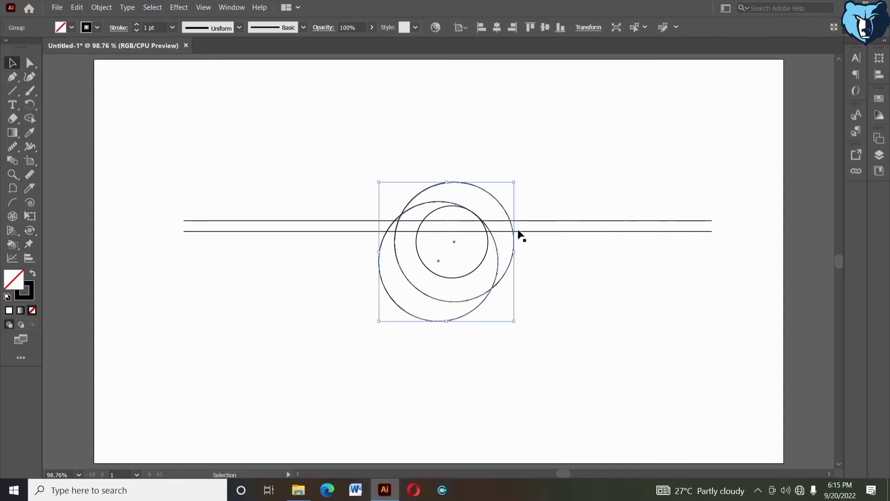
left_click(507, 221, "shift")
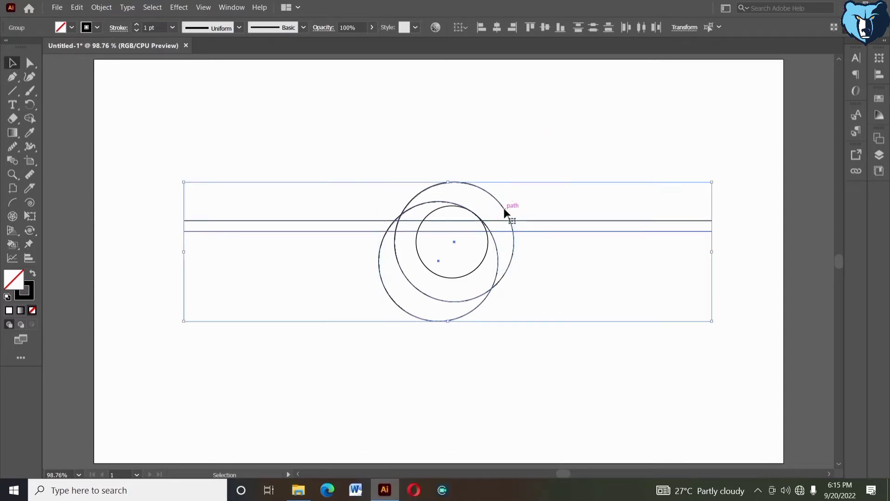
left_click(497, 27)
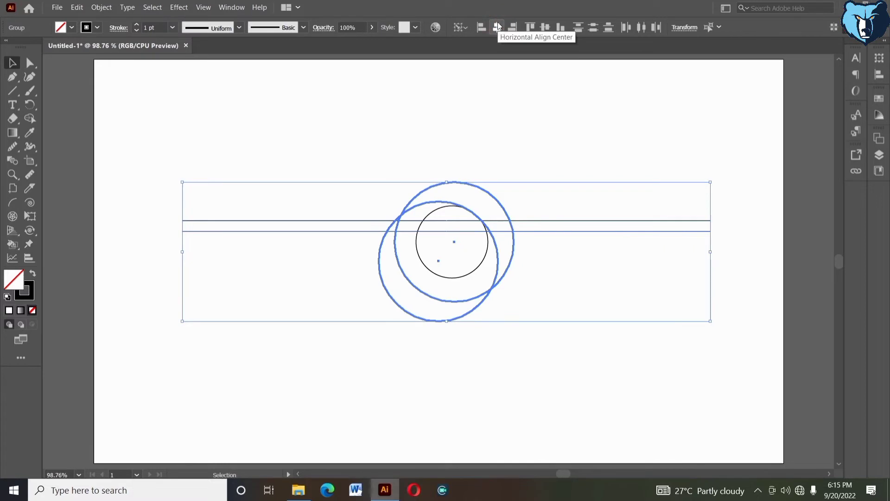
left_click(546, 27)
left_click(530, 106)
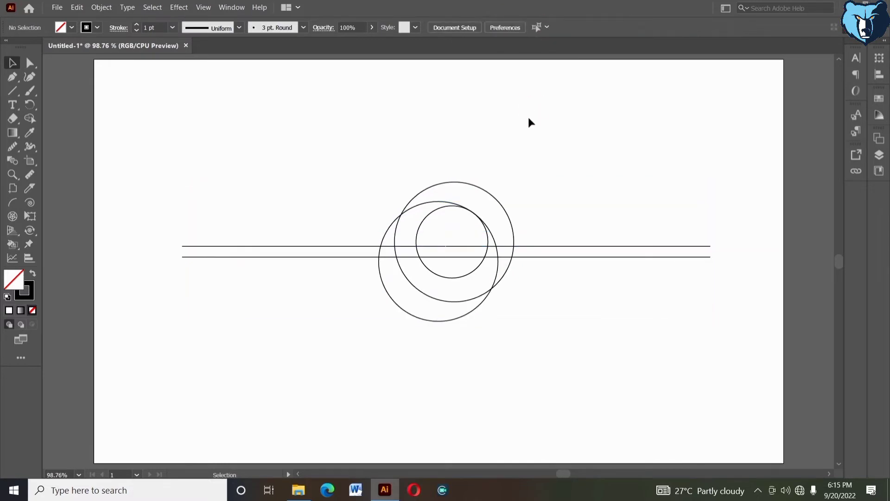
left_click(526, 248)
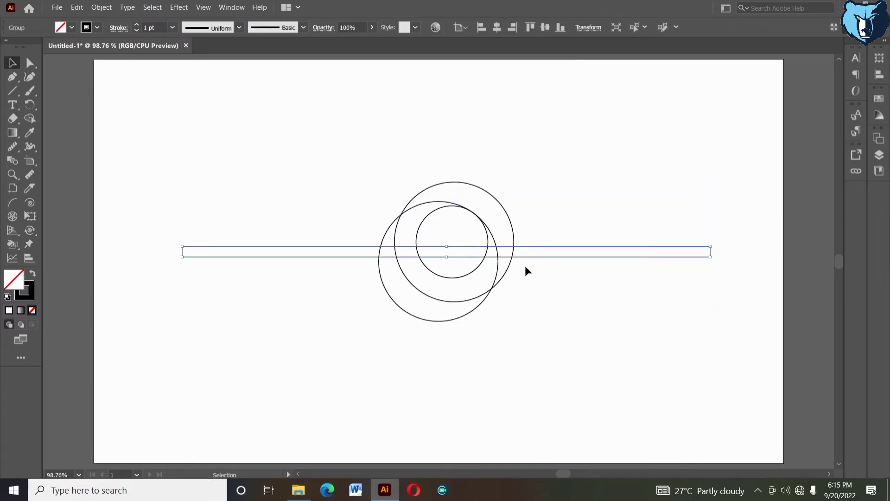
key("Up")
key("Up")
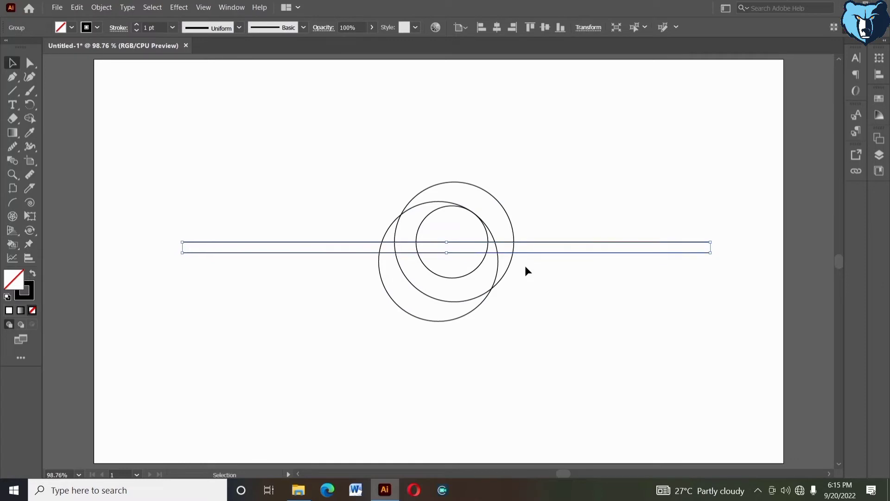
left_click(525, 267)
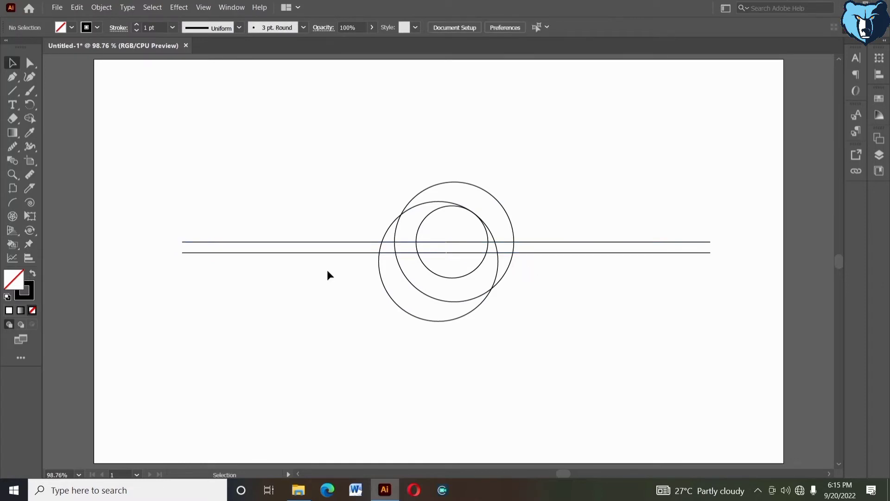
Draw a long vertical line near the left edge and Alt-drag a copy to its right
left_click(13, 91)
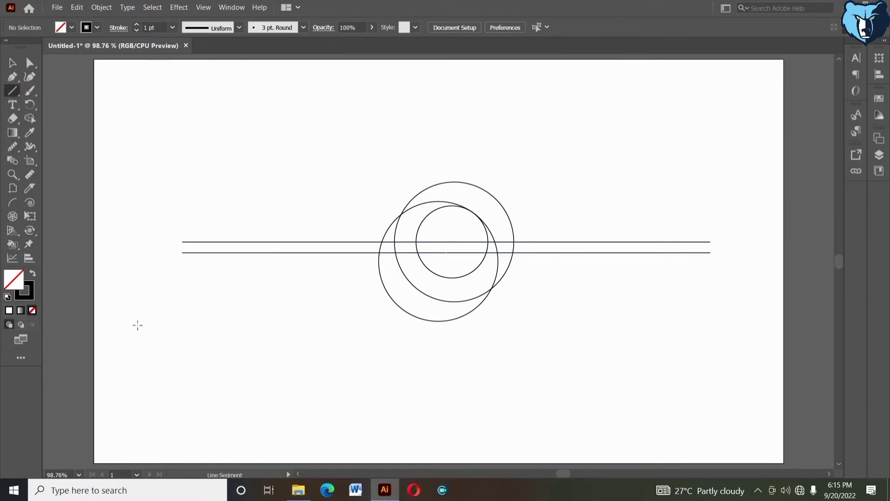
left_click_drag(126, 408, 128, 424)
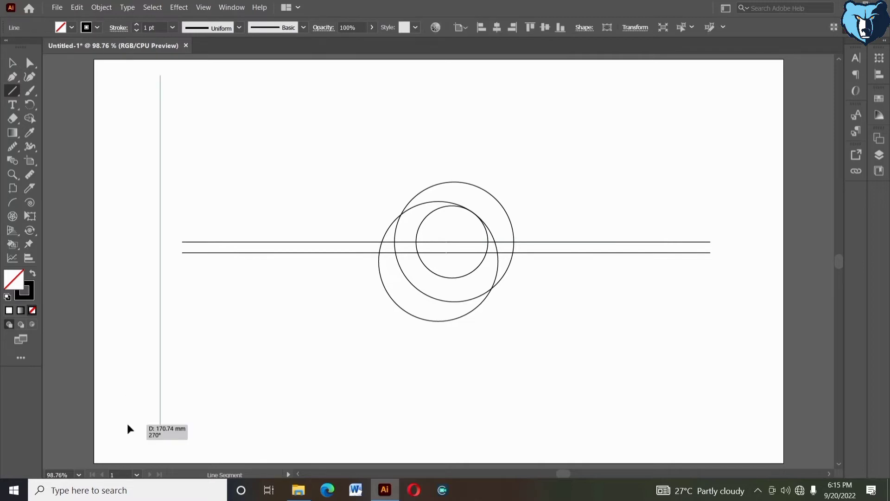
key("ctrl+z")
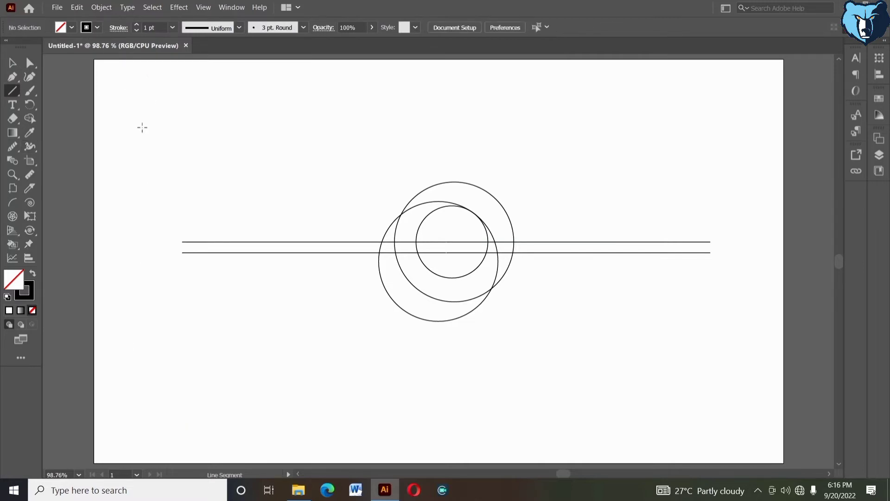
left_click_drag(151, 74, 151, 427)
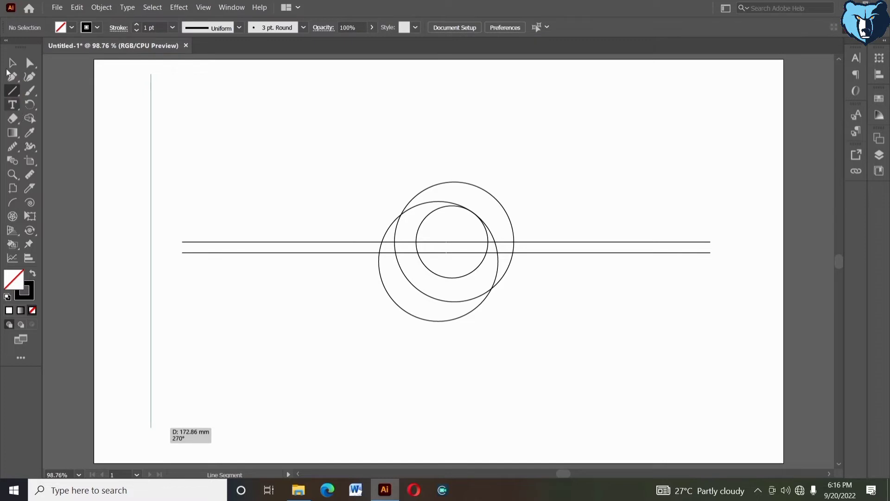
key("v")
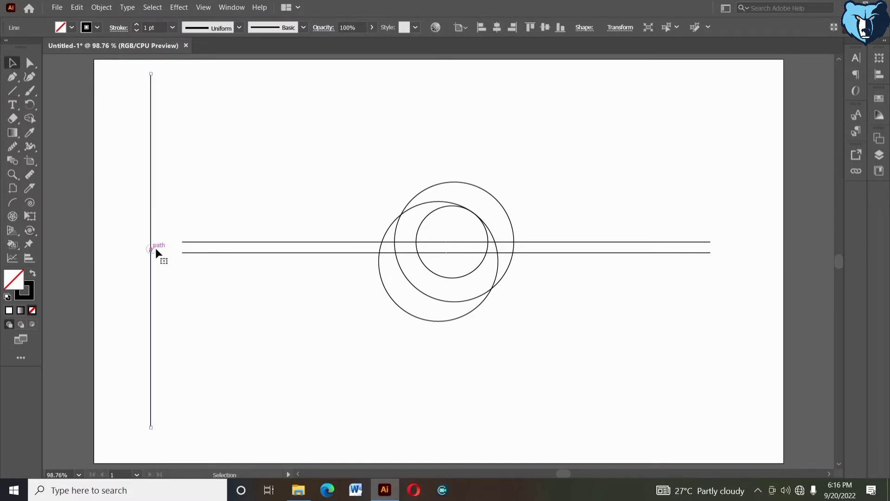
left_click_drag(151, 253, 202, 254)
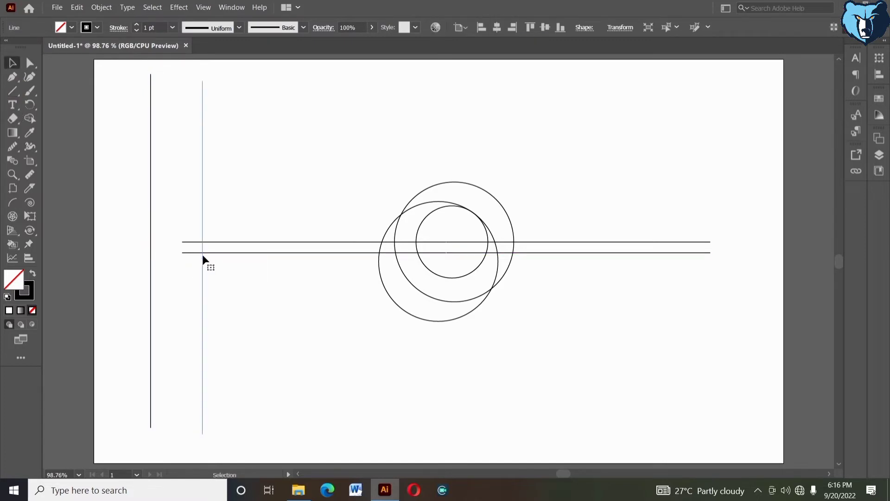
Rotate the copied vertical line by -23.5° using Transform > Rotate
right_click(241, 173)
mouse_move(272, 341)
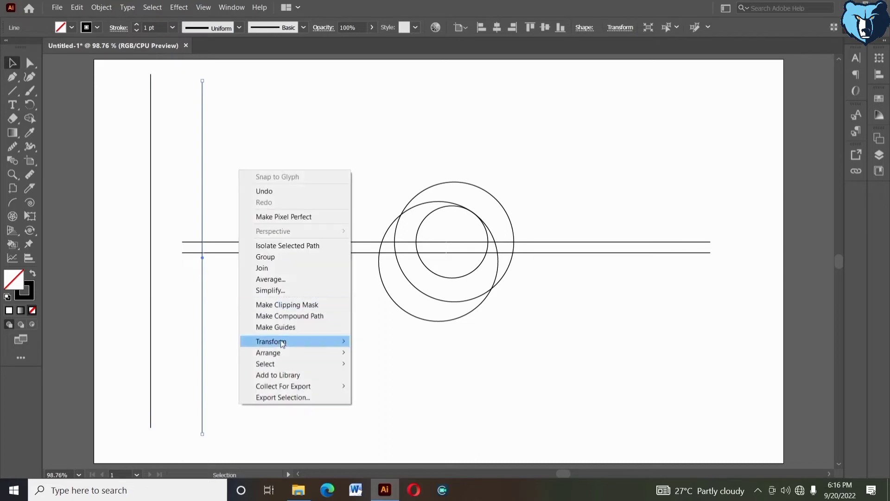
left_click(369, 363)
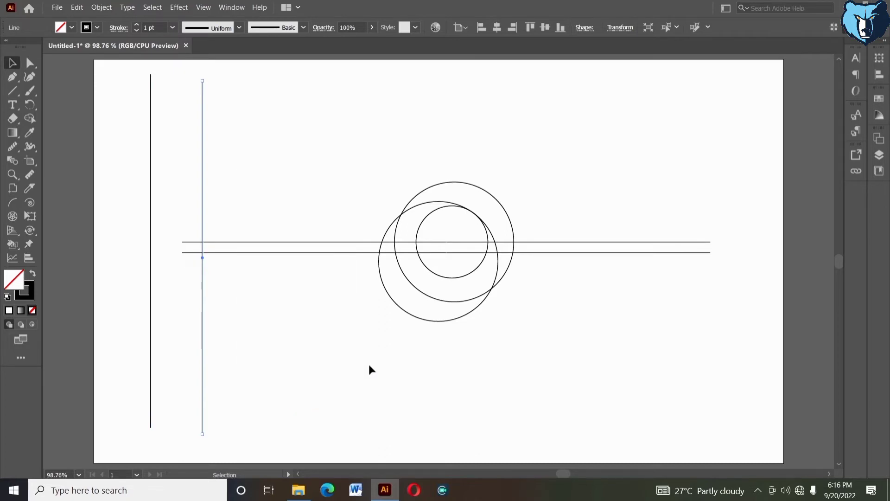
mouse_move(192, 83)
left_mouse_down()
mouse_move(250, 94)
mouse_move(480, 96)
left_mouse_up()
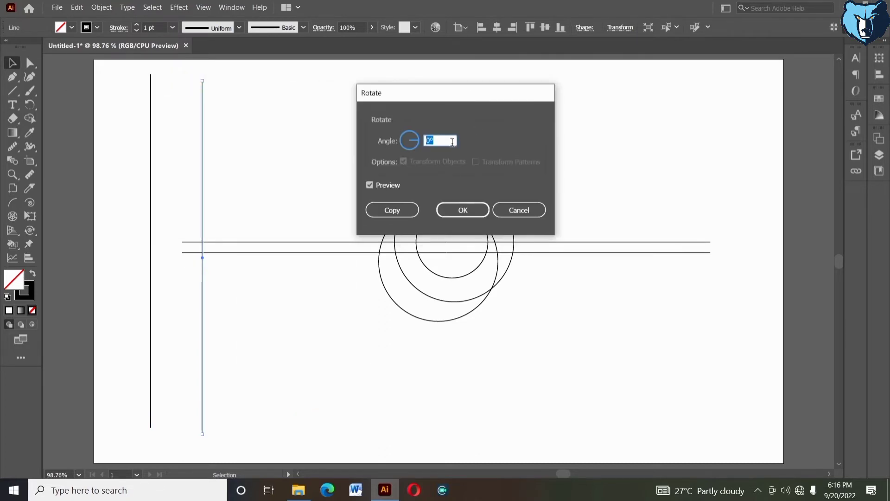
type("-23.5")
left_click(446, 208)
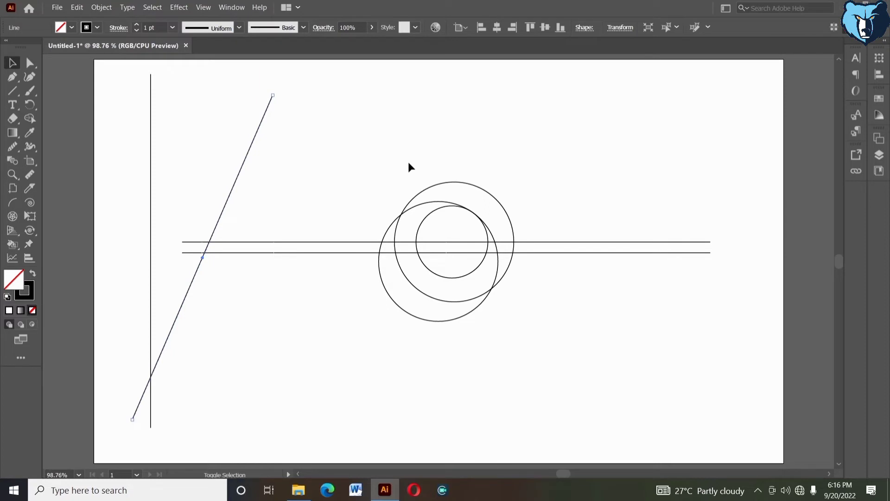
Move the slanted line onto the overlapping circles and nudge it slightly right
left_click_drag(202, 257, 420, 254)
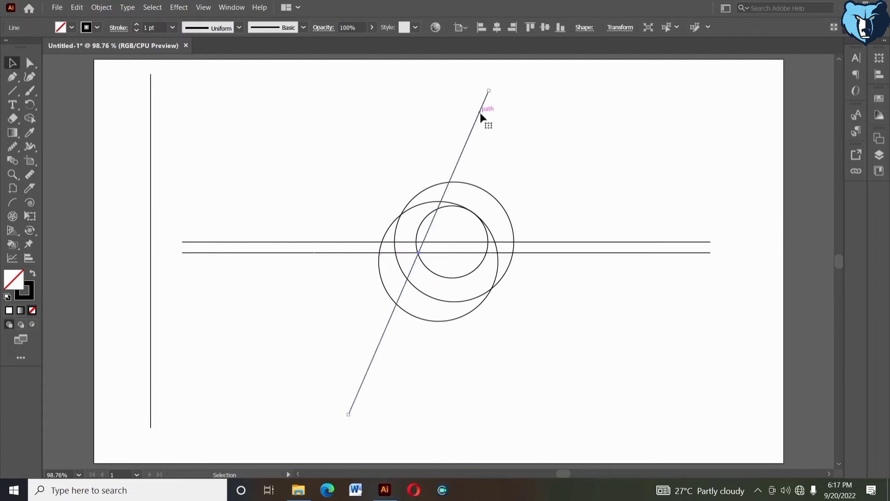
key("Right")
key("Right")
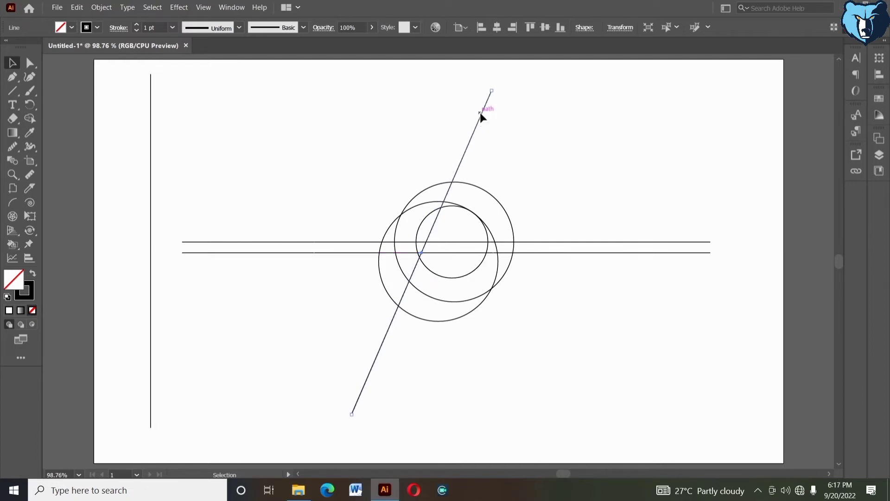
key("Right")
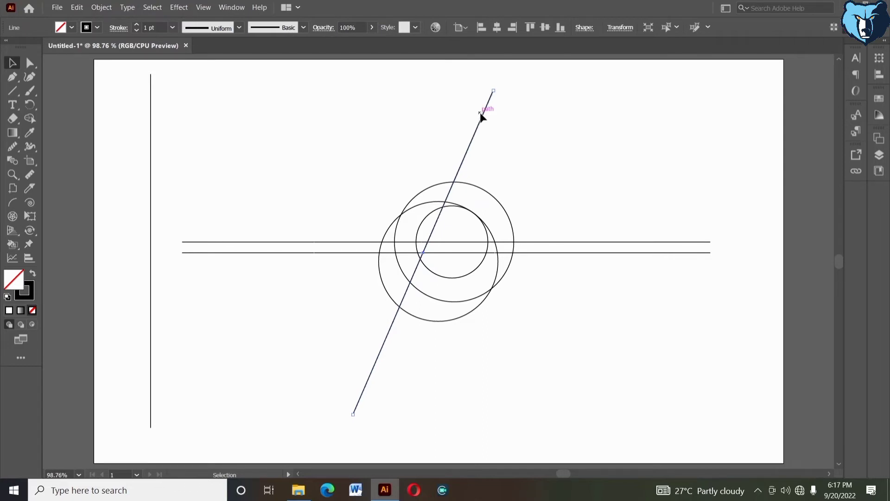
key("Right")
key("Right")
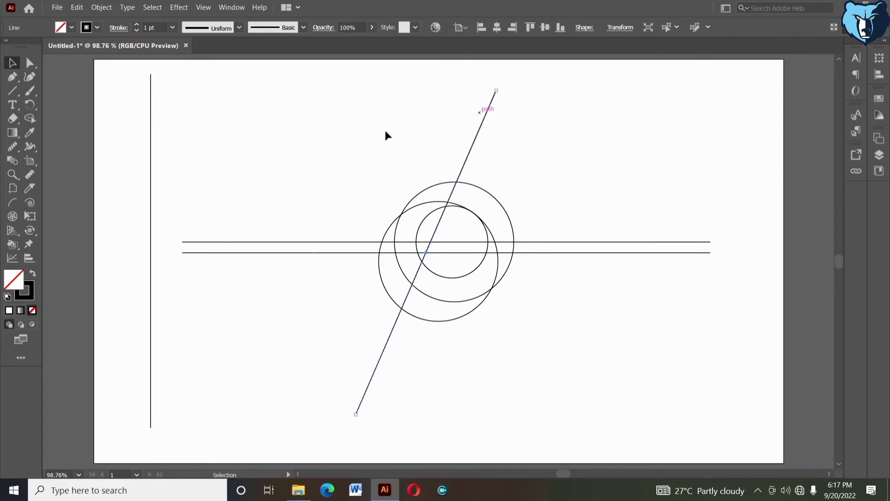
left_click(386, 132)
Duplicate the vertical line again and rotate the copy to the same -23.5° angle
left_click_drag(150, 132, 198, 132)
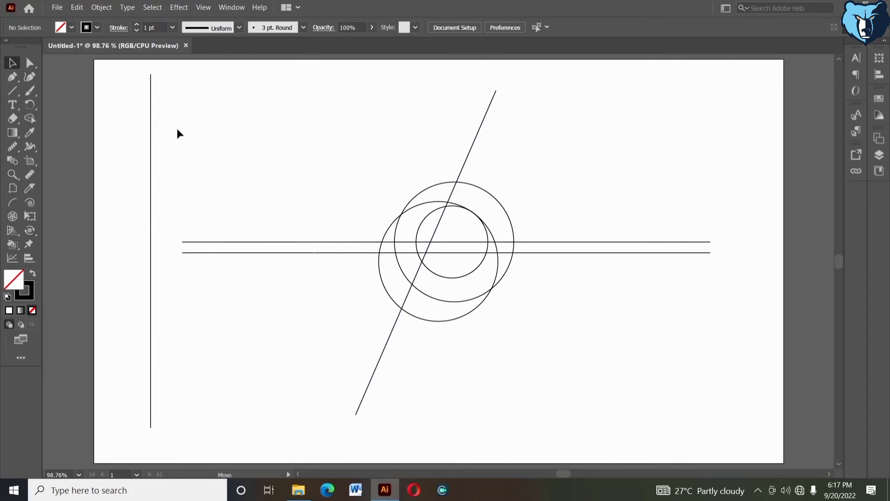
left_click_drag(302, 121, 301, 118)
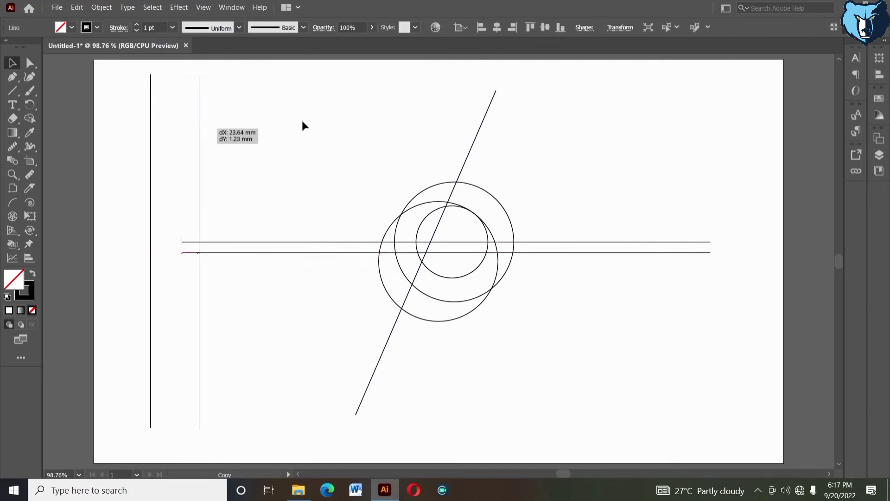
right_click(303, 121)
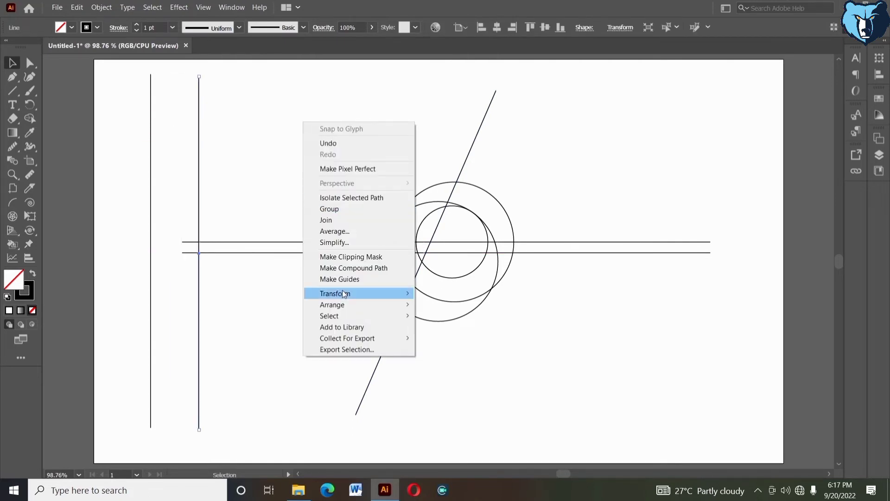
left_click(430, 318)
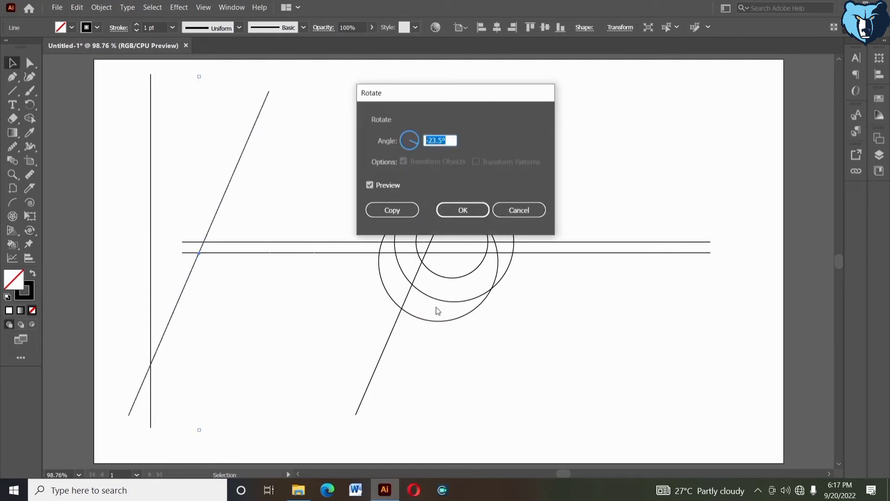
key("BackSpace")
left_click(466, 211)
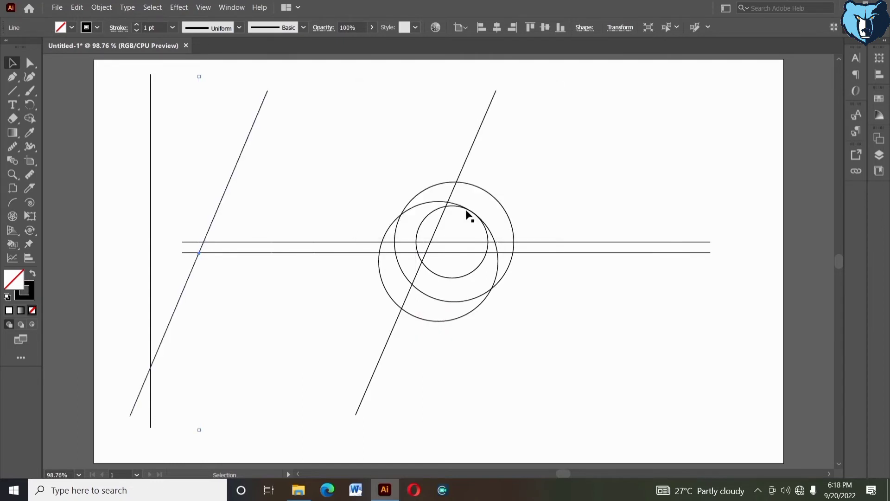
Lay the copy over the first slanted line and nudge it right to form a parallel line
left_click_drag(200, 255, 427, 262)
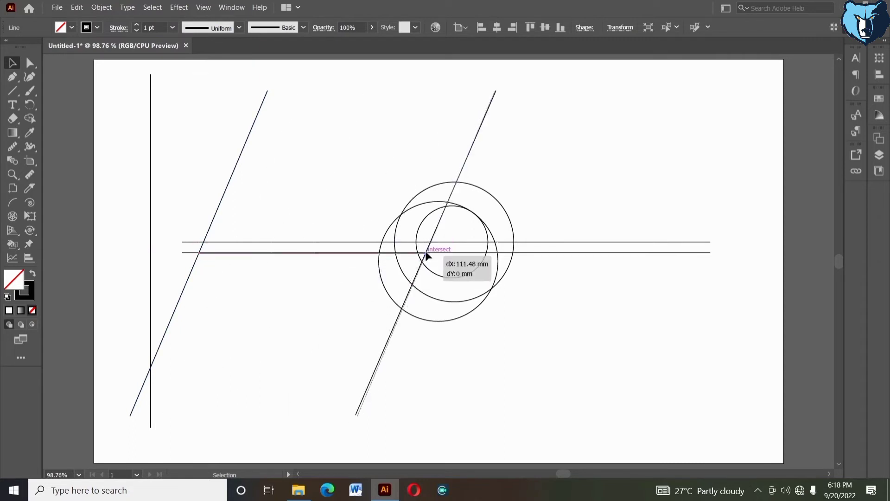
left_click_drag(427, 262, 425, 253)
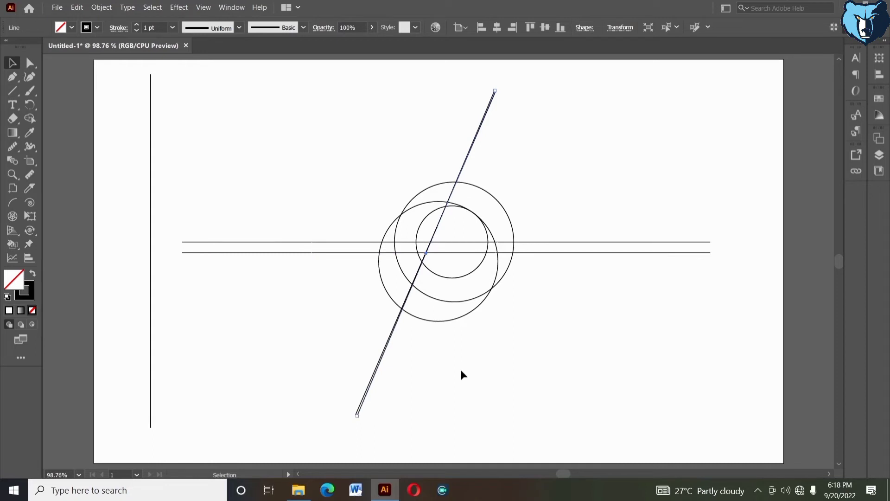
key("Right")
key("Right")
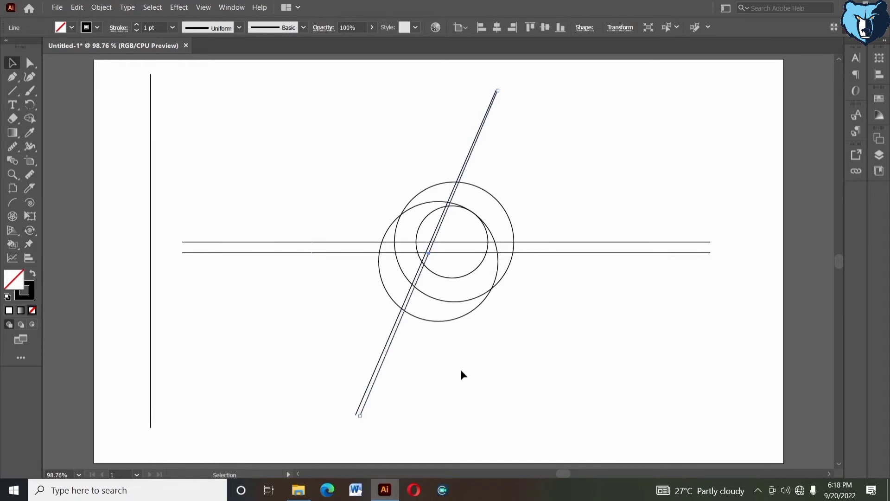
key("Right")
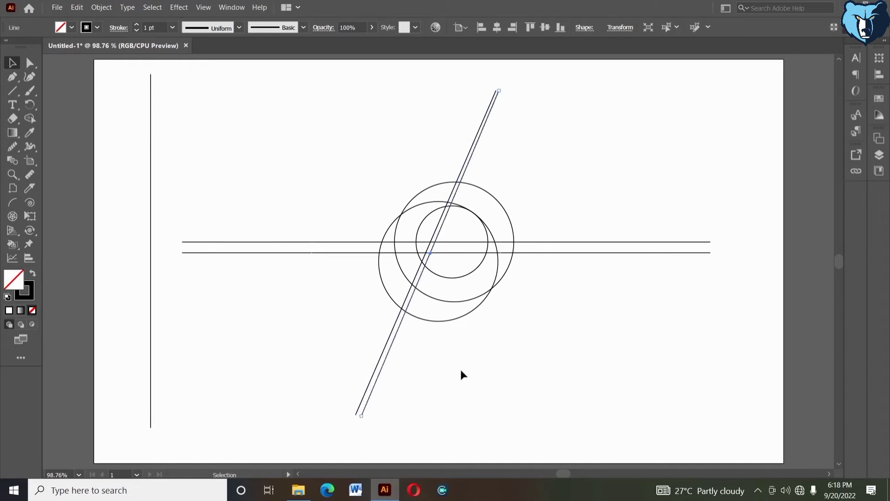
key("Right")
key("Right")
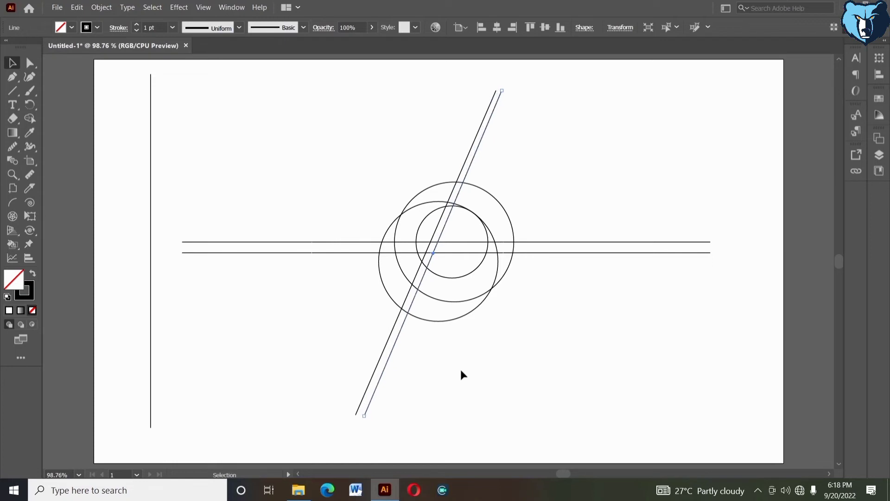
key("Right")
key("Right")
key("Right")
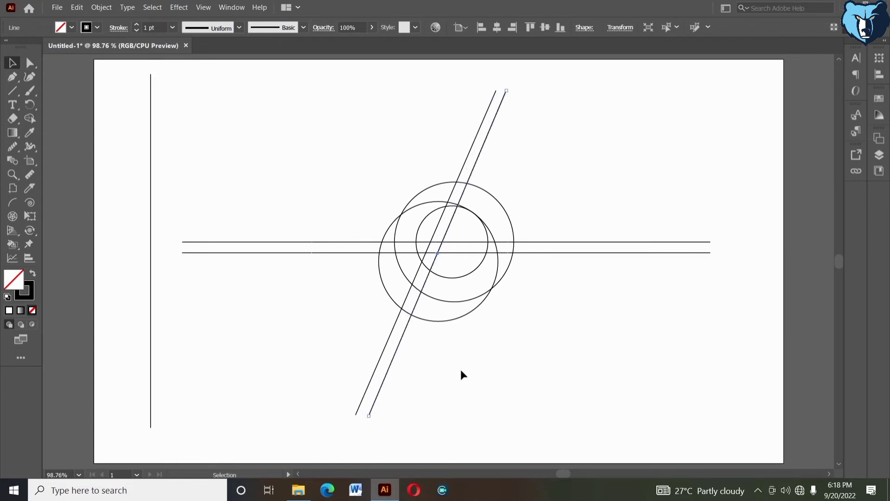
key("Right")
key("Right")
key("Right")
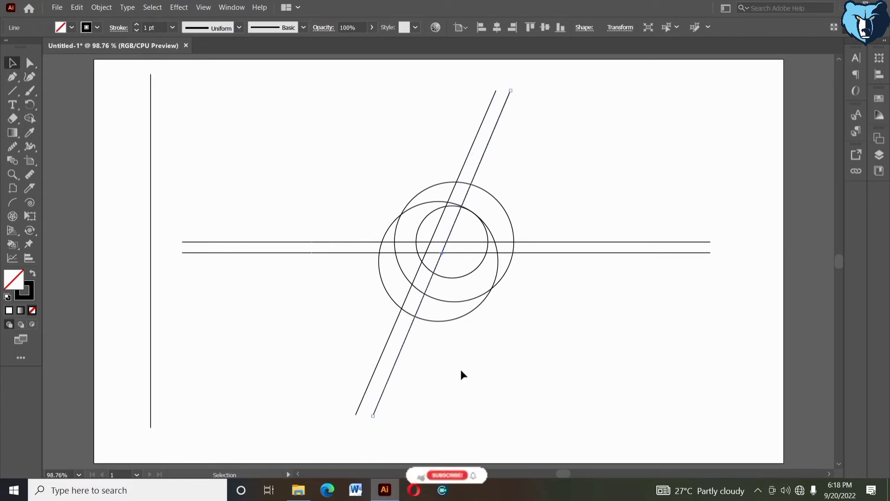
left_click(462, 374)
Copy the vertical line, rotate it -34°, and drag it through the circles' centre
left_click_drag(150, 169, 273, 181)
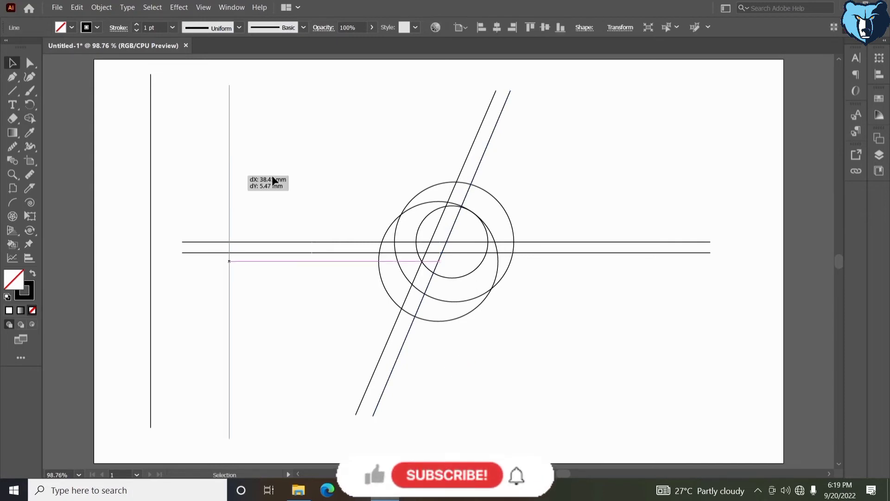
right_click(274, 180)
mouse_move(305, 347)
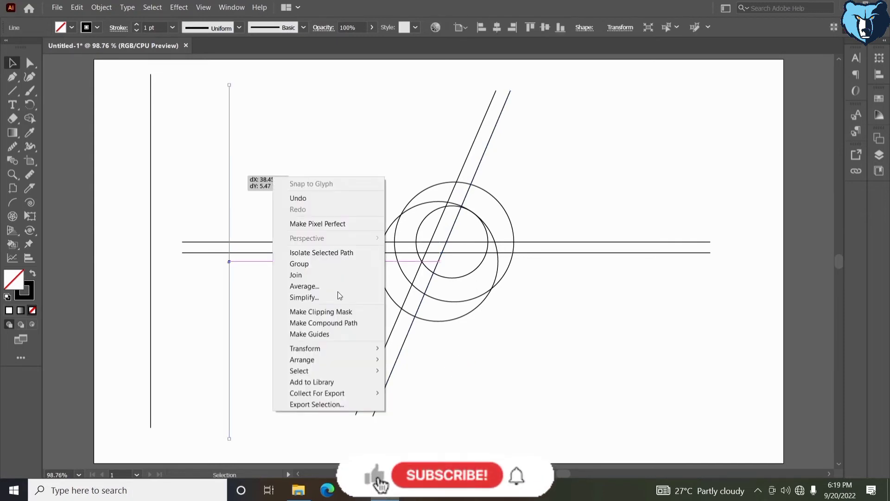
left_click(421, 374)
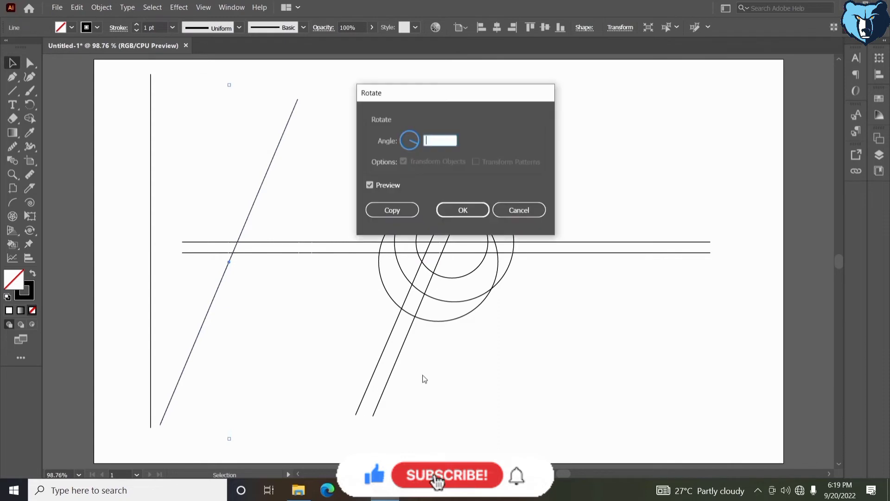
type("-34")
key("Tab")
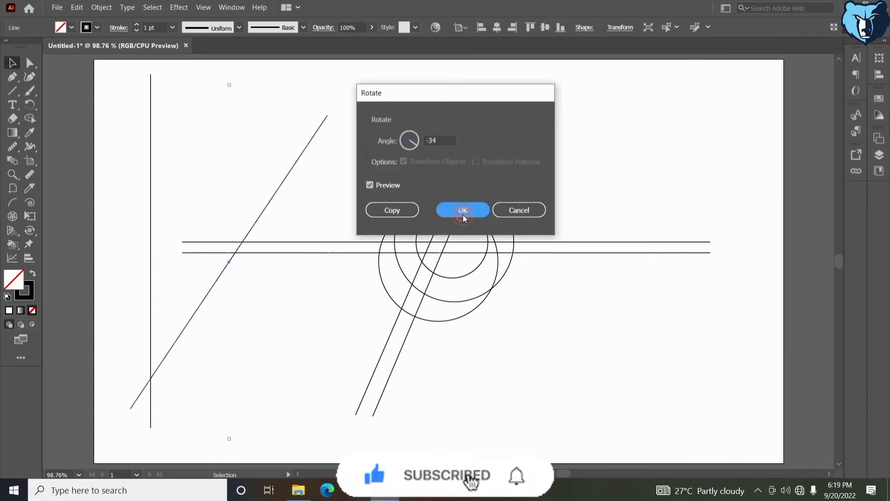
key("Return")
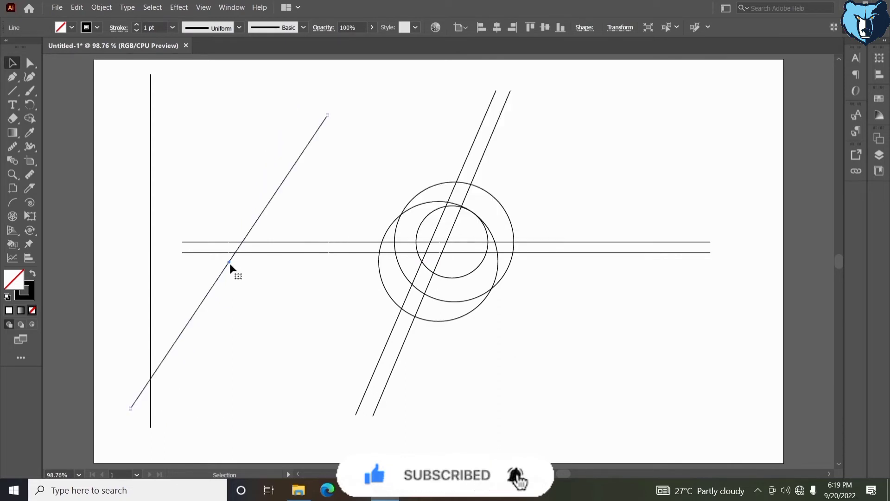
left_click_drag(229, 263, 443, 252)
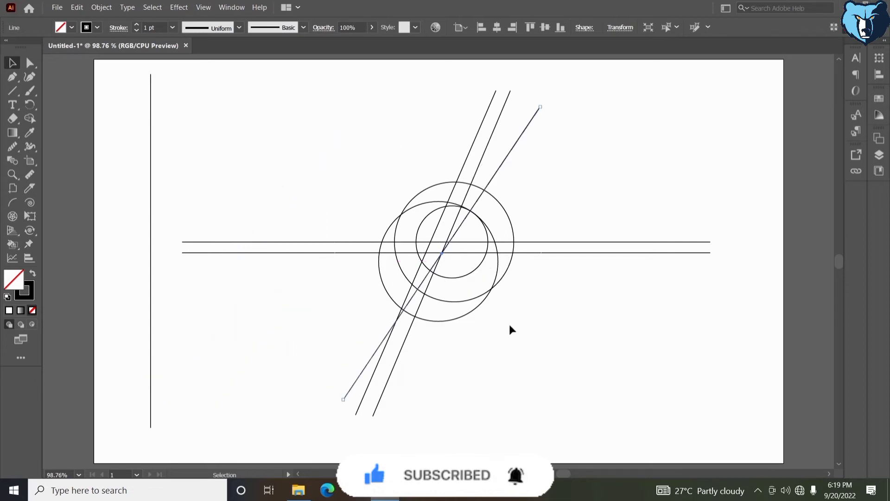
left_click(509, 325)
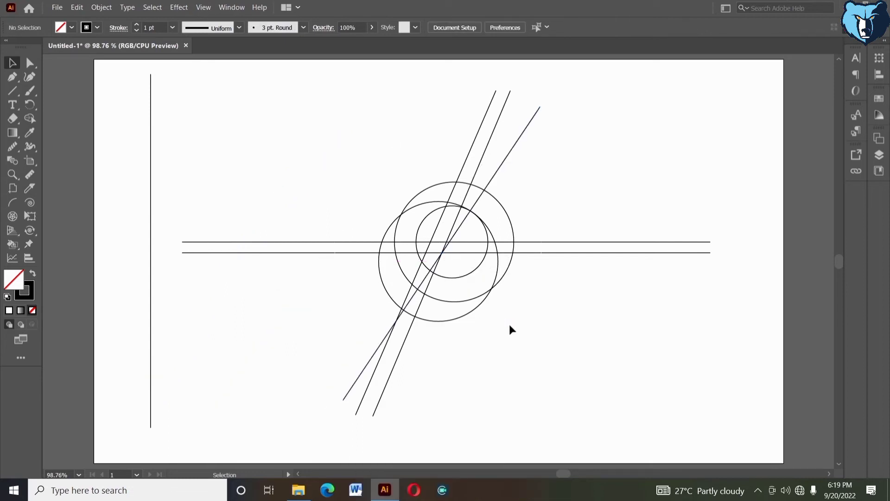
Rotate the left vertical line by -40.5°
left_click(151, 183)
right_click(221, 170)
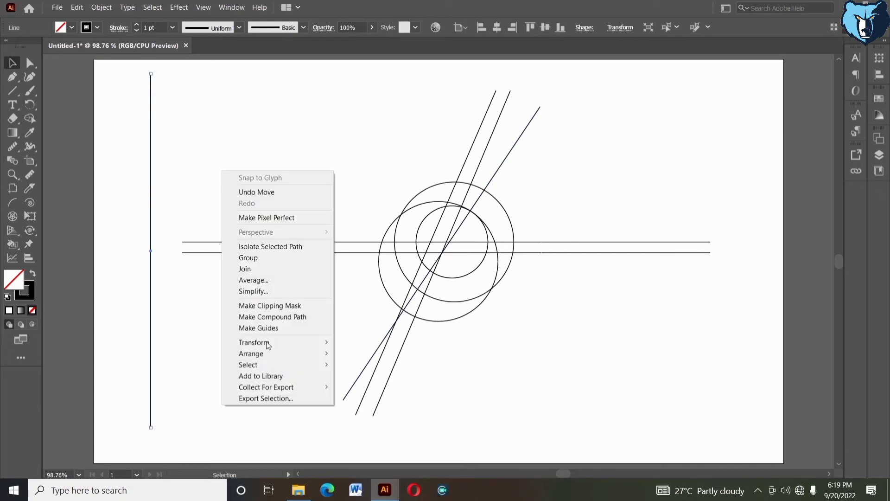
left_click(358, 369)
type("-40.5")
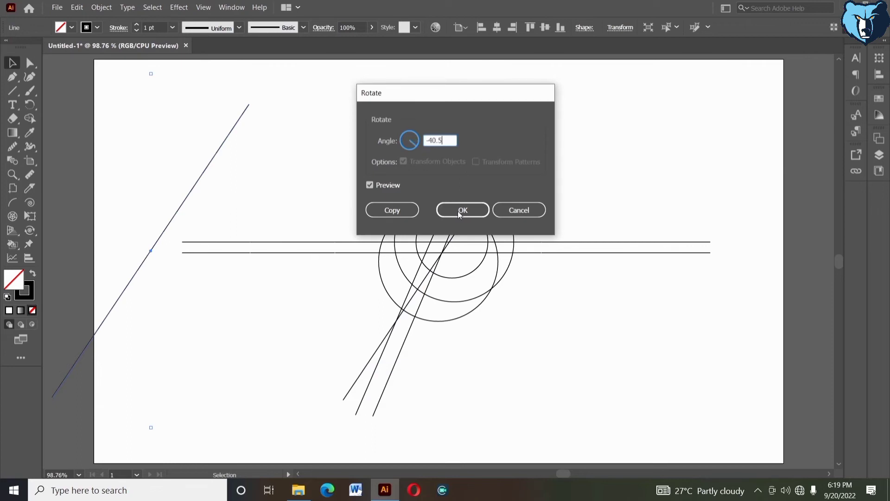
left_click(462, 210)
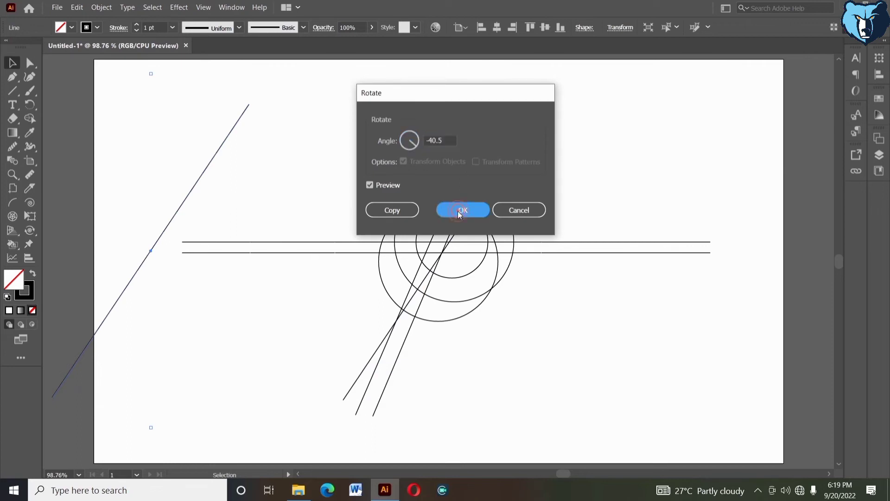
Drag the -40.5° line across the circles and nudge it slightly right
left_click(151, 251)
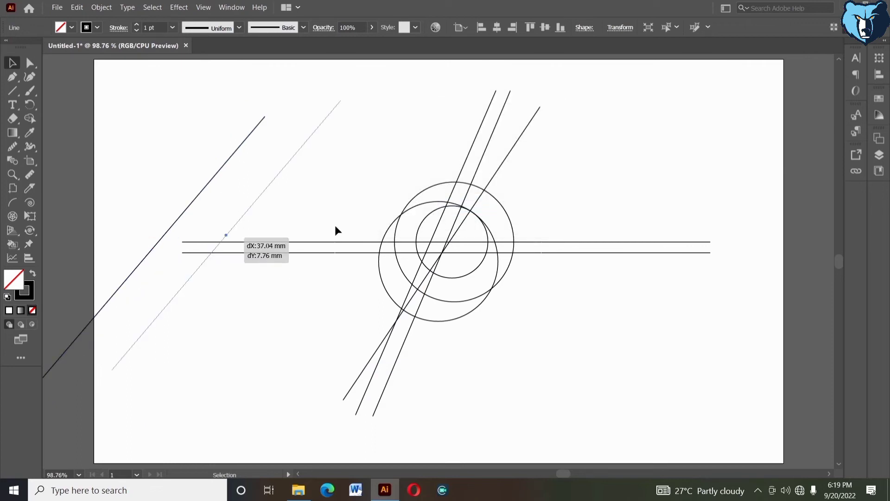
mouse_move(151, 251)
left_mouse_down()
mouse_move(448, 243)
mouse_move(442, 251)
left_mouse_up()
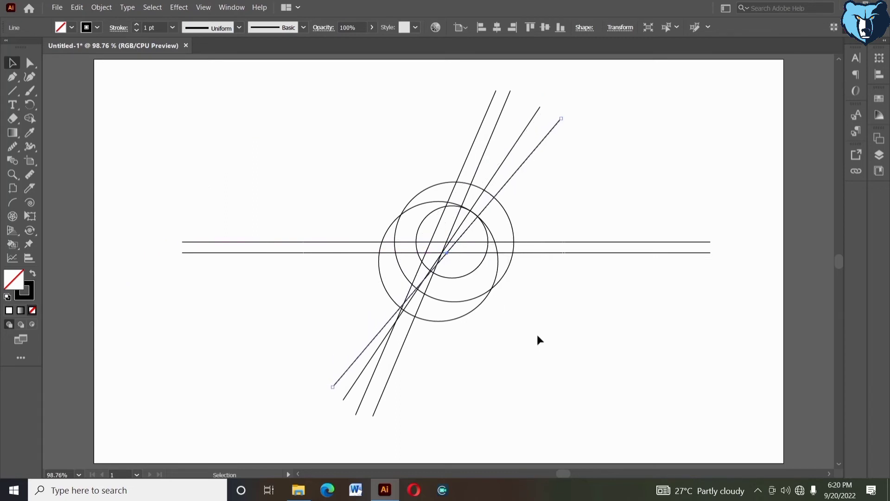
key("Right")
key("Right")
key("Right")
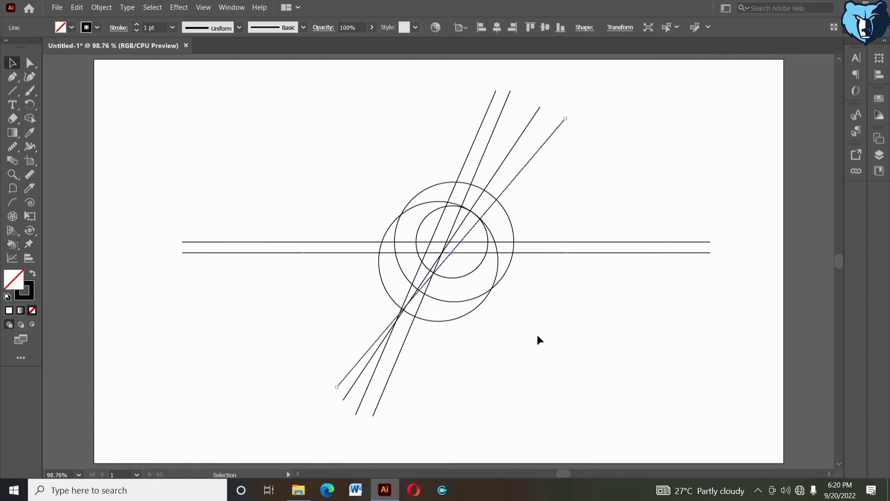
key("Right")
key("Right")
key("Right")
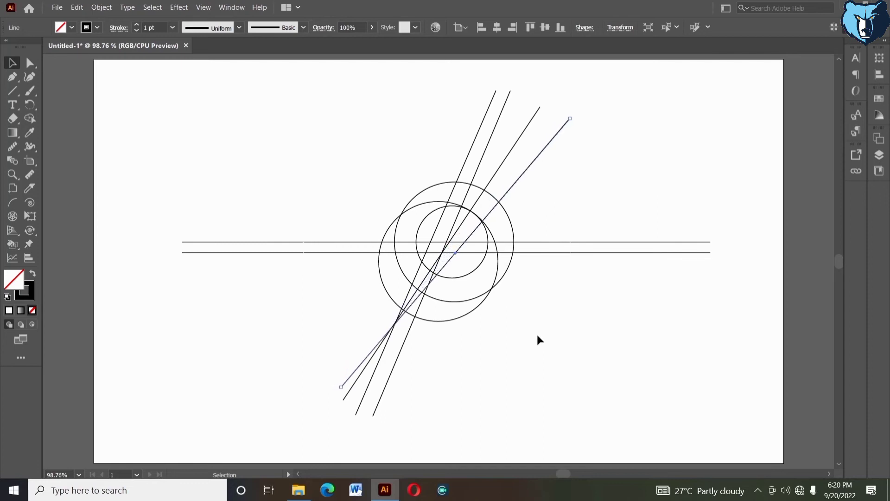
key("Right")
key("Right")
key("Right")
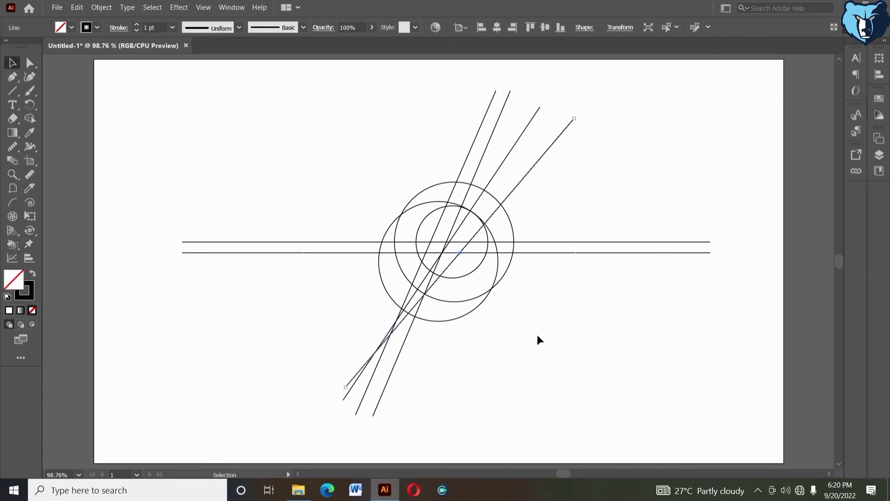
left_click(537, 335)
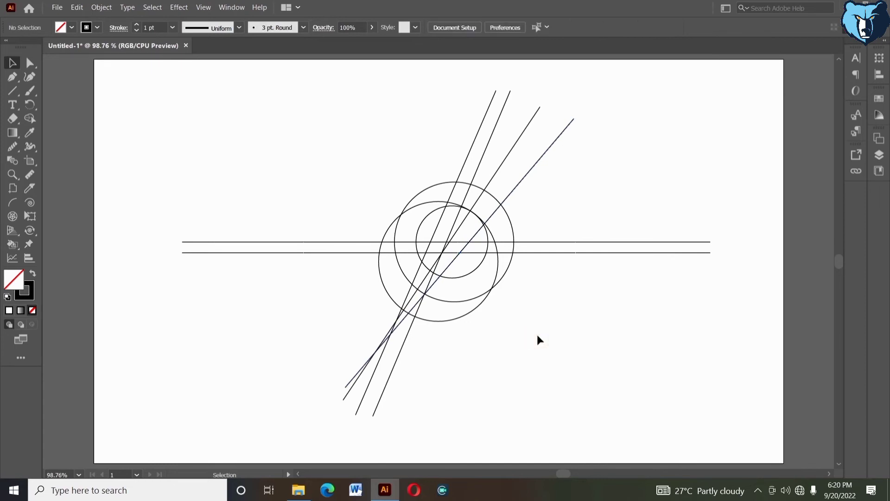
Zoom in on the circles and marquee-select all the circles and construction lines
left_click_drag(307, 133, 546, 361)
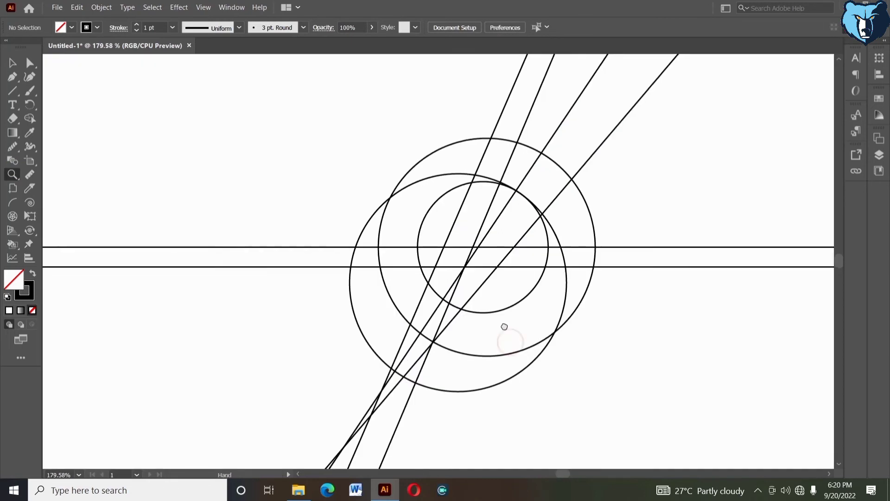
key("v")
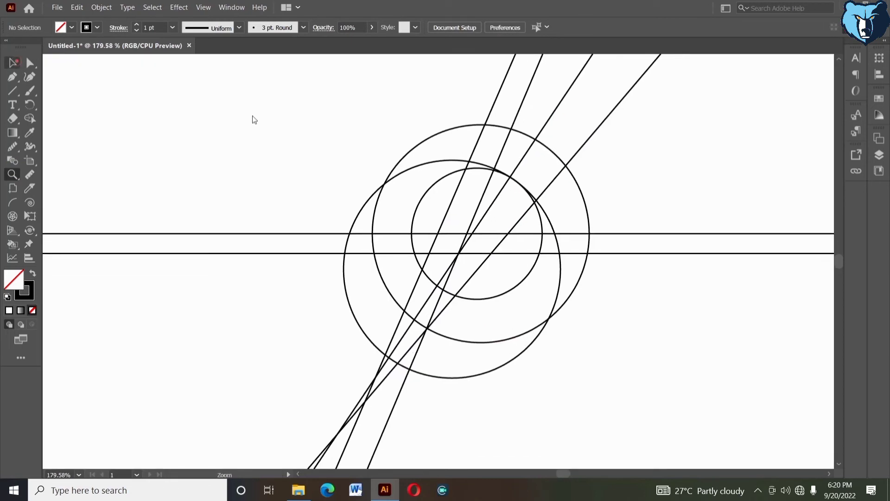
left_click(296, 107)
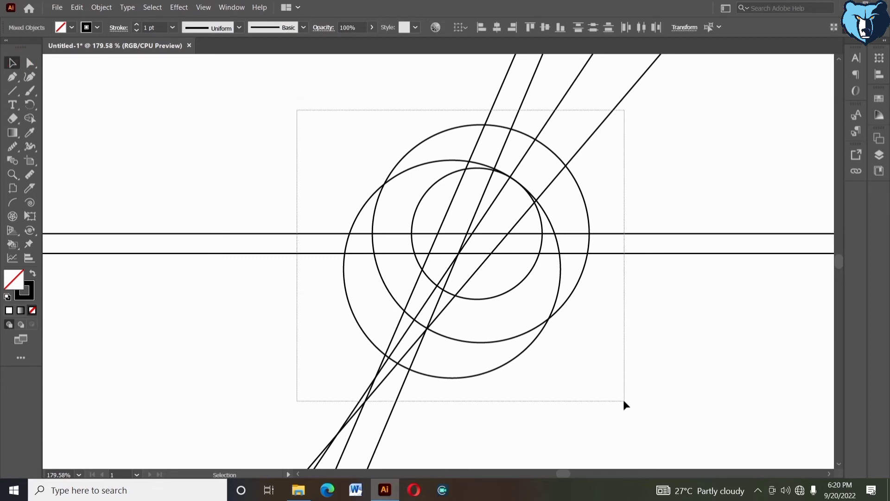
left_click_drag(296, 107, 622, 397)
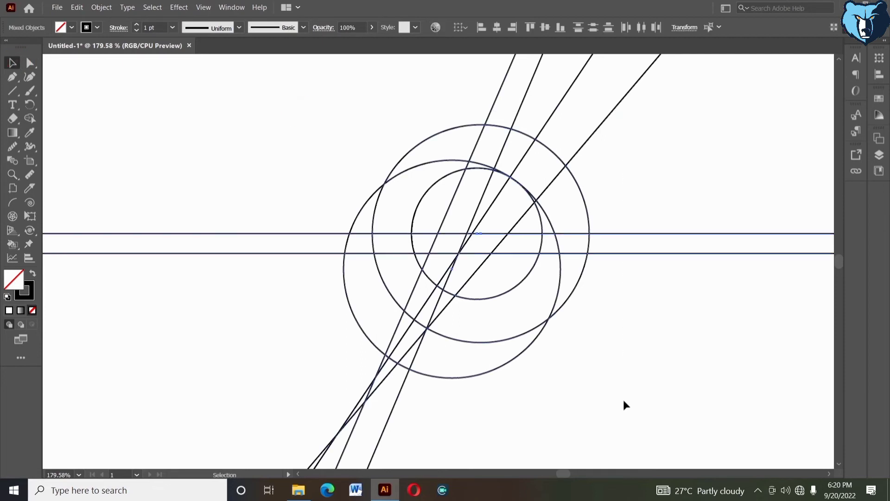
Switch to the Shape Builder tool with orange as the fill colour
left_click(30, 118)
left_click(59, 30)
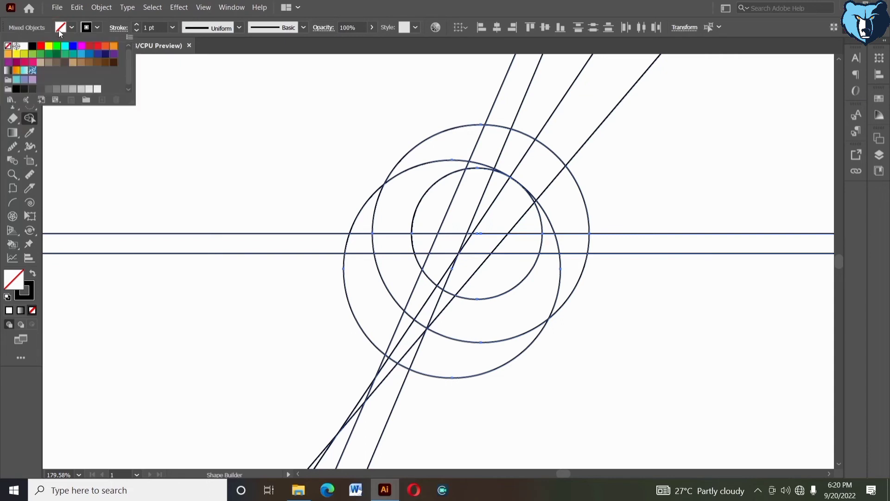
left_click(104, 48)
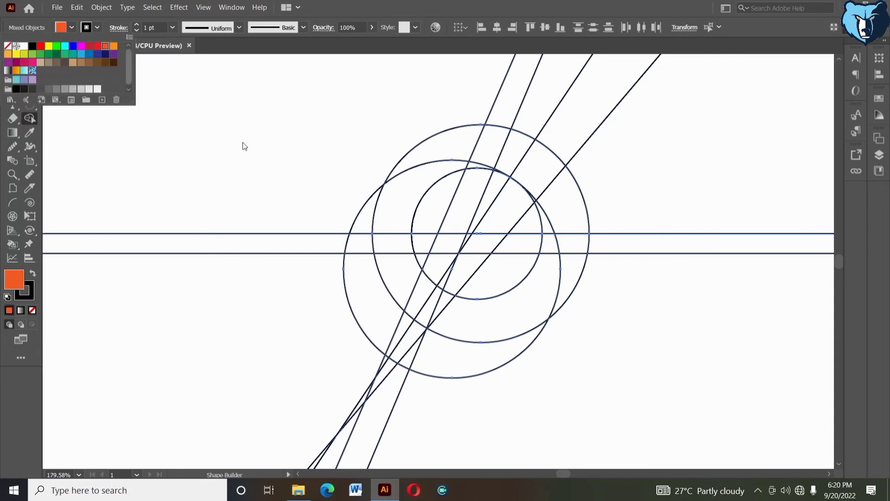
left_click(242, 140)
Merge the lower, top, upper-ring, lower-left and left-of-bolt segments into orange shapes around the bolt
left_click_drag(415, 352, 532, 228)
mouse_move(514, 217)
left_mouse_down()
mouse_move(544, 257)
mouse_move(531, 205)
left_mouse_up()
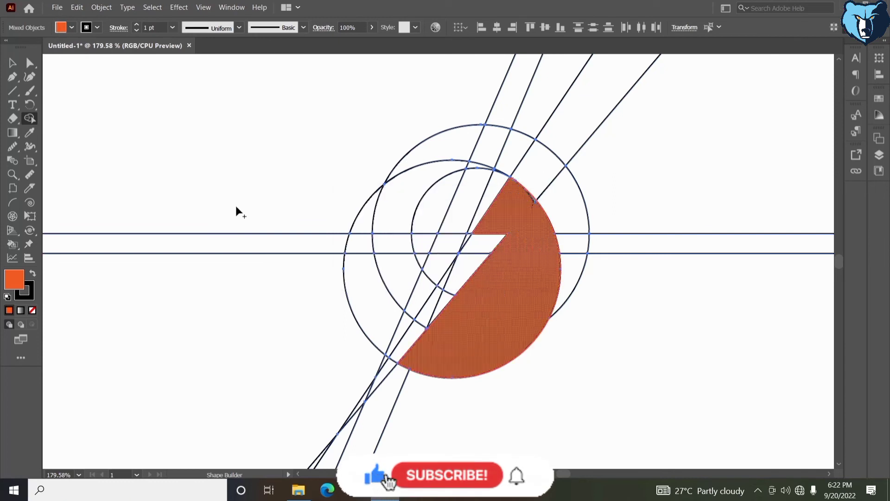
mouse_move(507, 158)
left_mouse_down()
mouse_move(469, 168)
mouse_move(499, 174)
left_mouse_up()
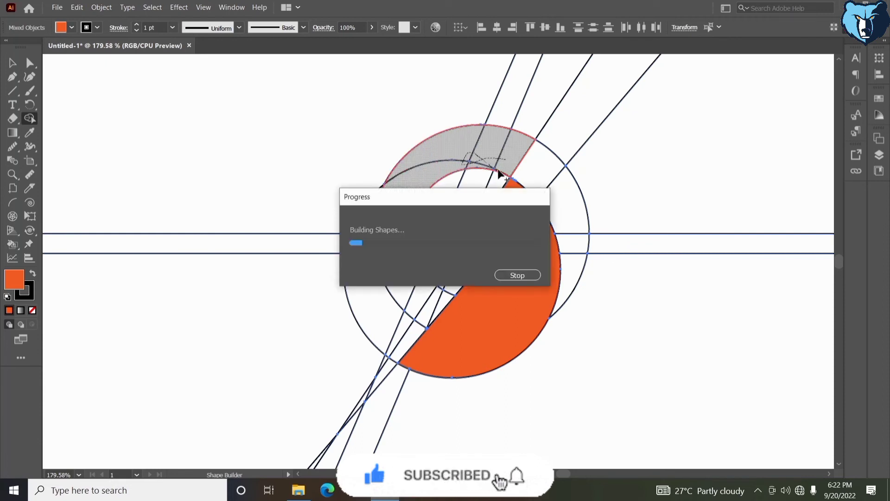
mouse_move(393, 216)
left_mouse_down()
mouse_move(402, 263)
mouse_move(430, 266)
mouse_move(422, 290)
mouse_move(439, 285)
left_mouse_up()
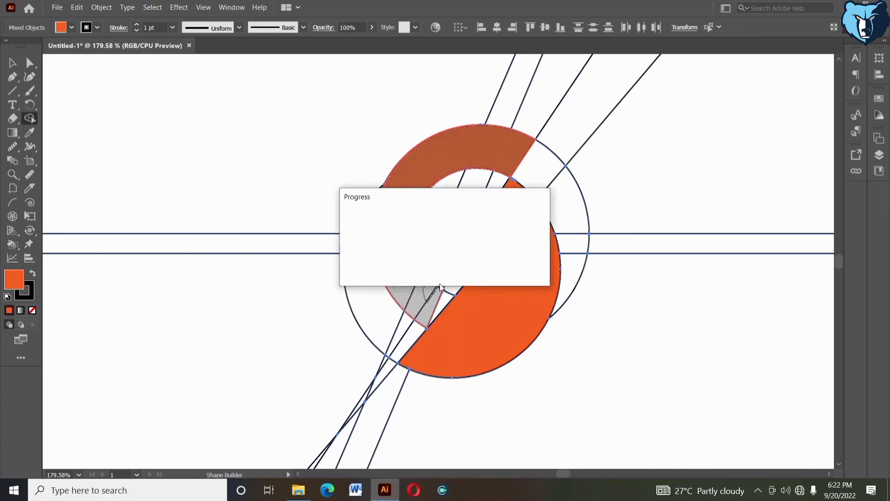
left_click_drag(425, 190, 420, 255)
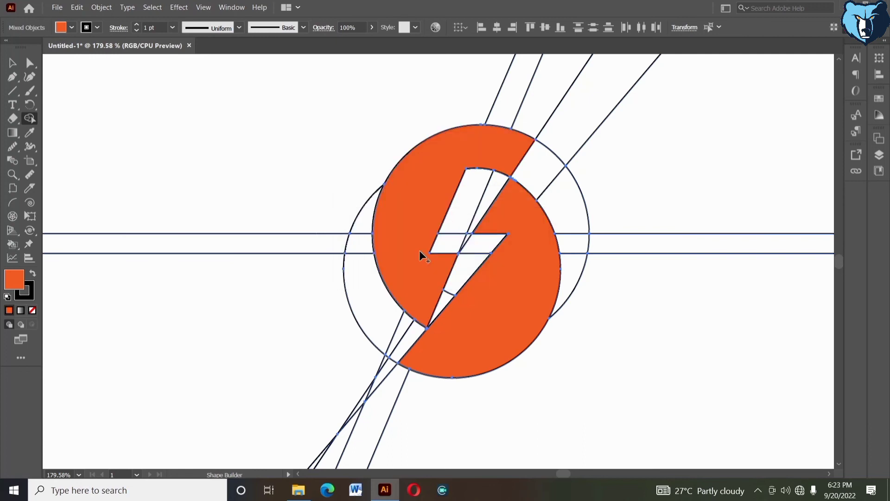
left_click(13, 63)
Select the orange logo pieces and copy them
left_click(265, 135)
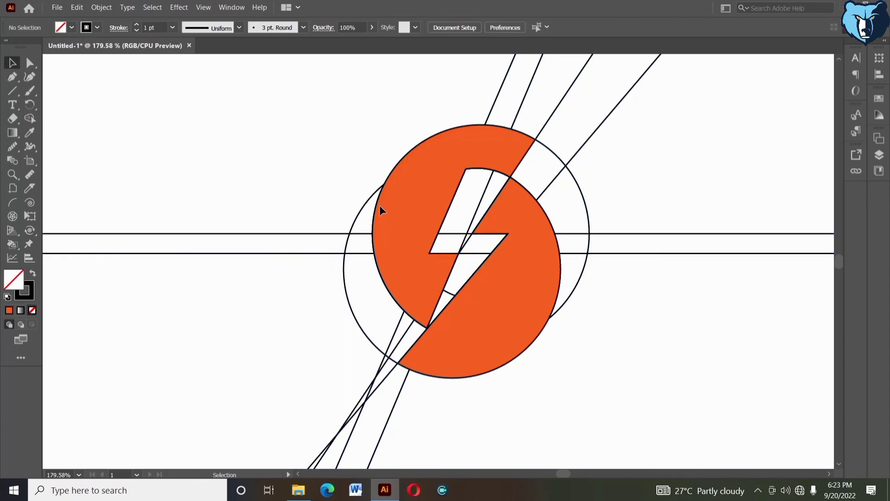
left_click(406, 222)
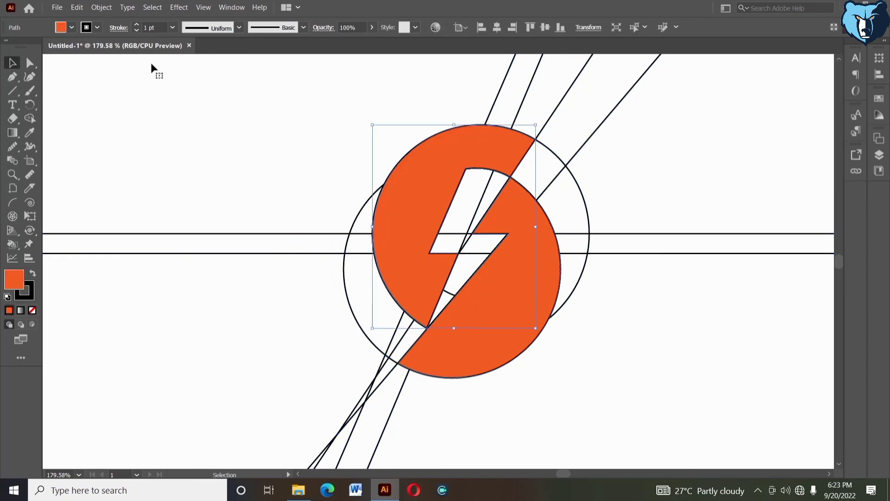
left_click(77, 7)
left_click(85, 55)
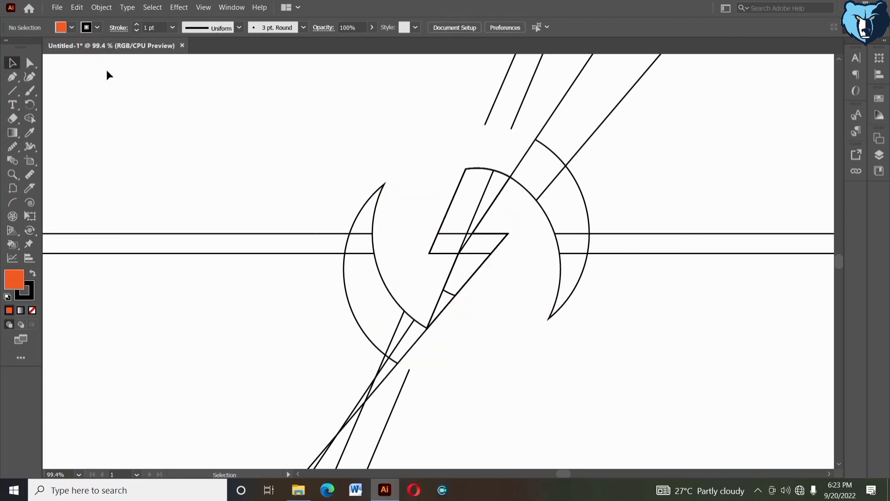
Delete all lines, circles and shapes from the artboard
left_click_drag(214, 105, 580, 364)
key("Delete")
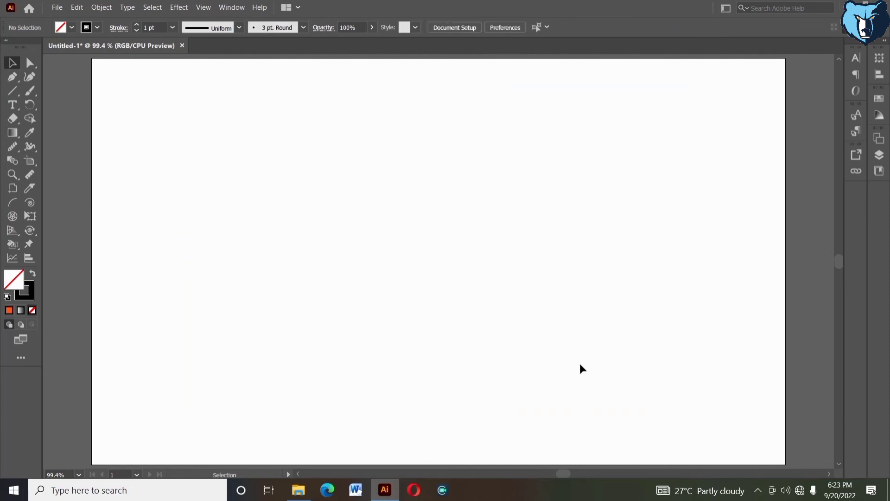
left_click(81, 8)
Paste the logo in place, widen it to about 71 by 96 mm, and set its stroke to None
left_click(102, 96)
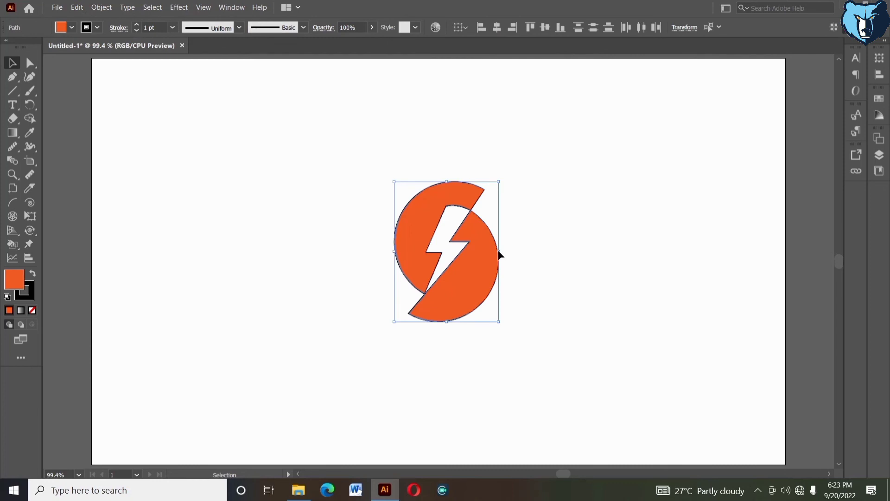
left_click_drag(498, 252, 519, 255)
left_click(87, 27)
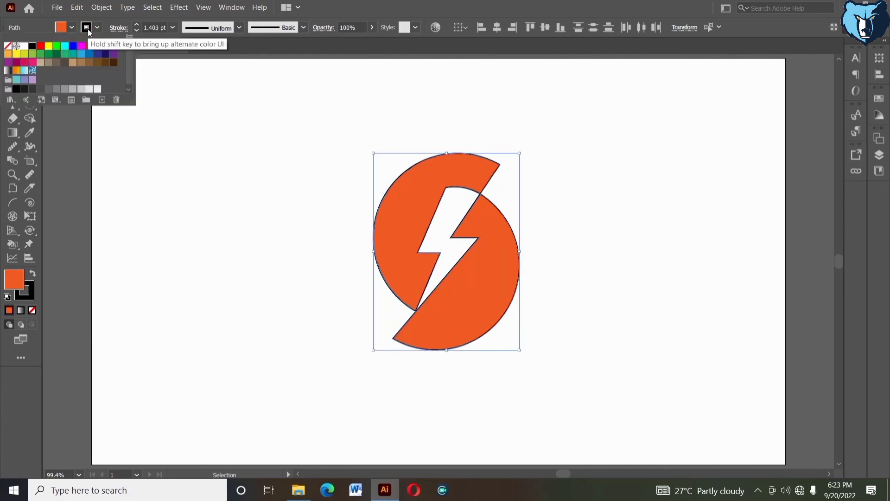
left_click(7, 46)
left_click(253, 196)
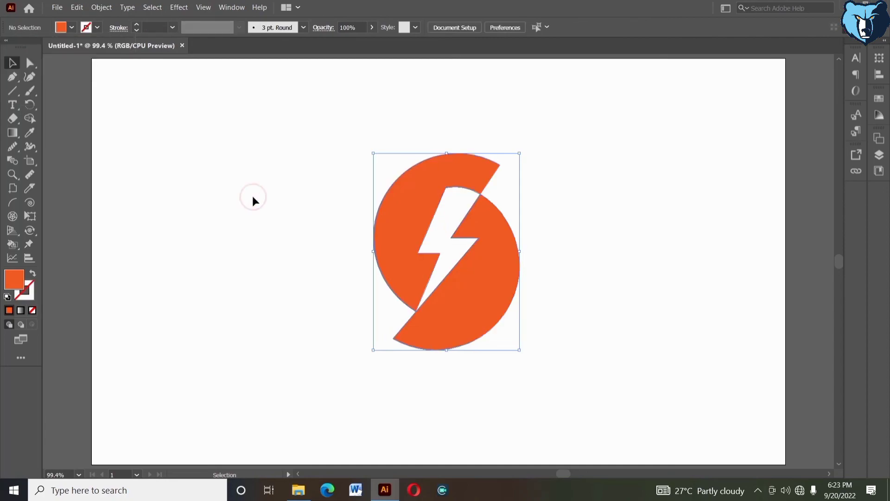